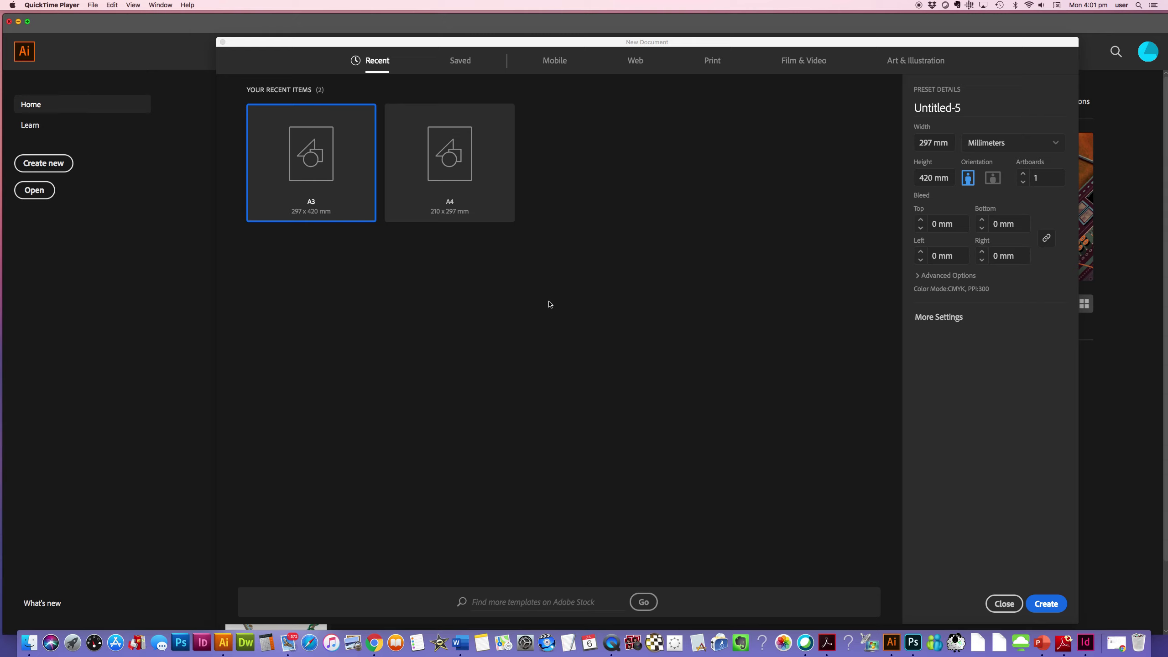
Create a new blank A3 portrait document, Untitled-5
left_click(312, 155)
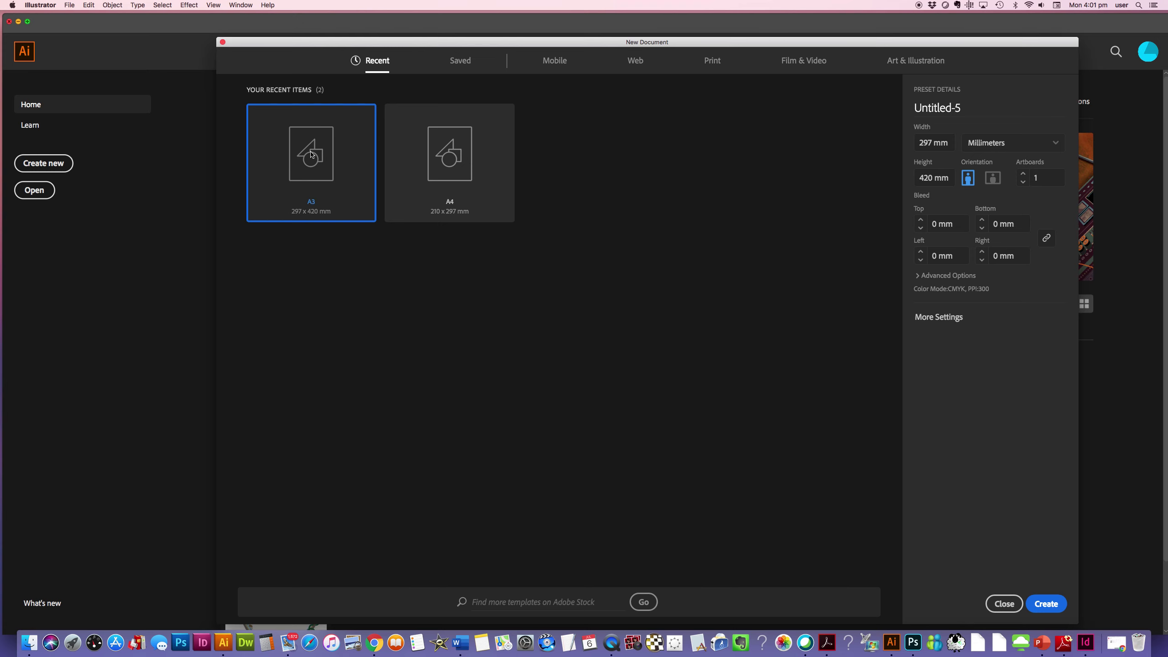
left_click(1043, 606)
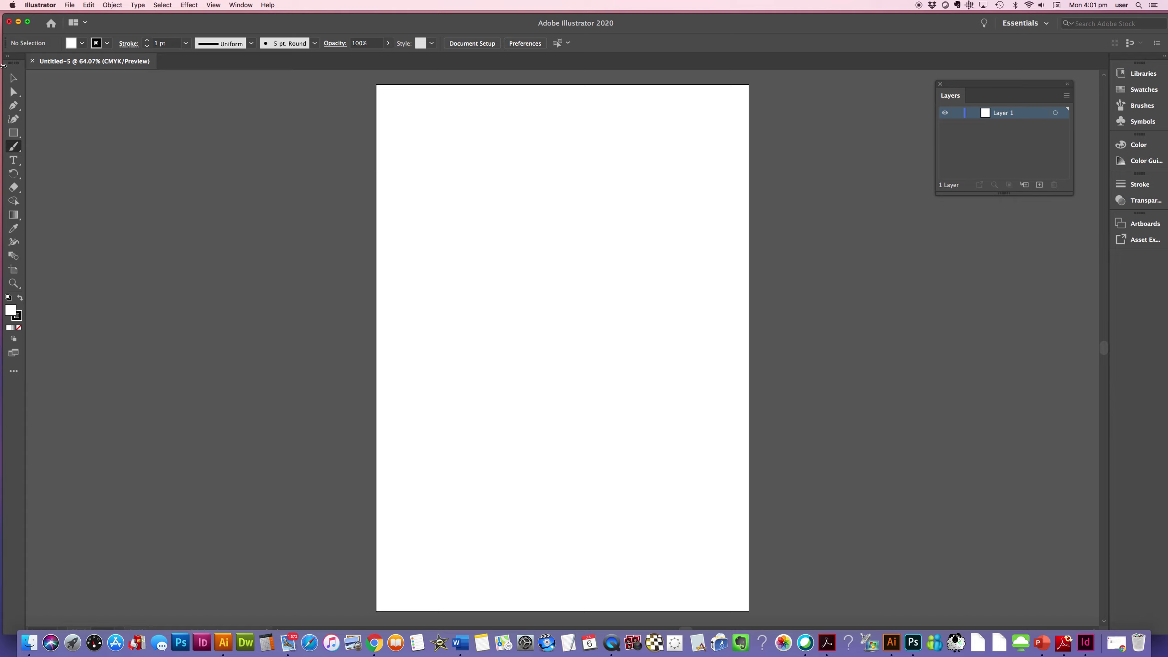
left_click(69, 4)
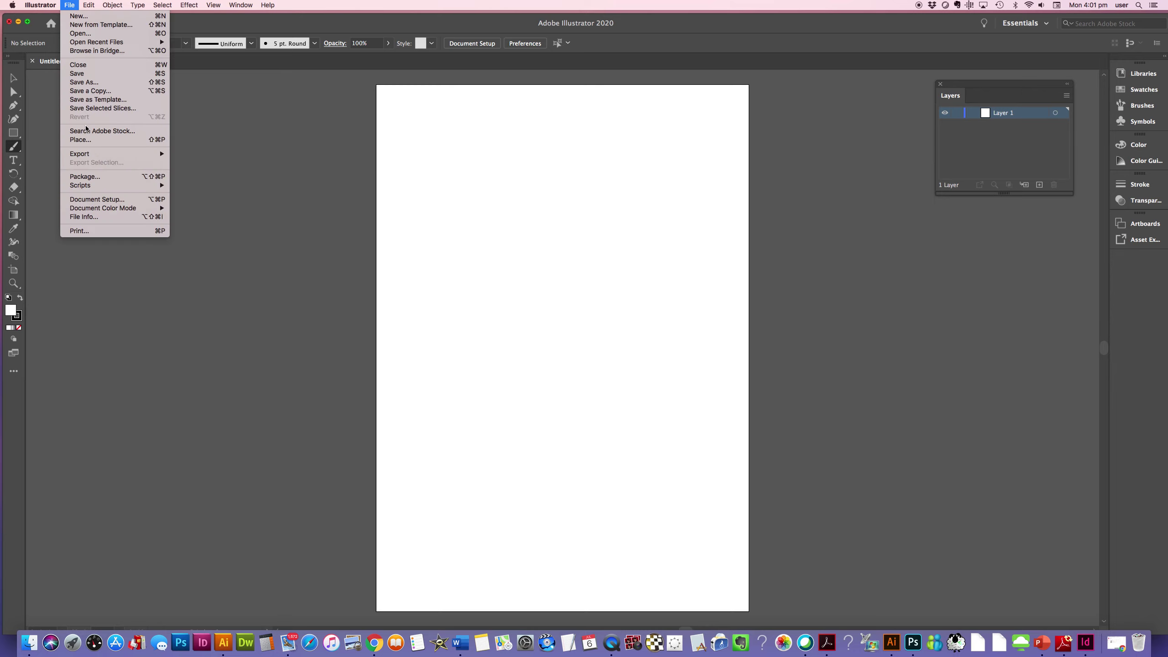
Place the scan IMG_0995.jpg on the artboard and move it down slightly
left_click(83, 141)
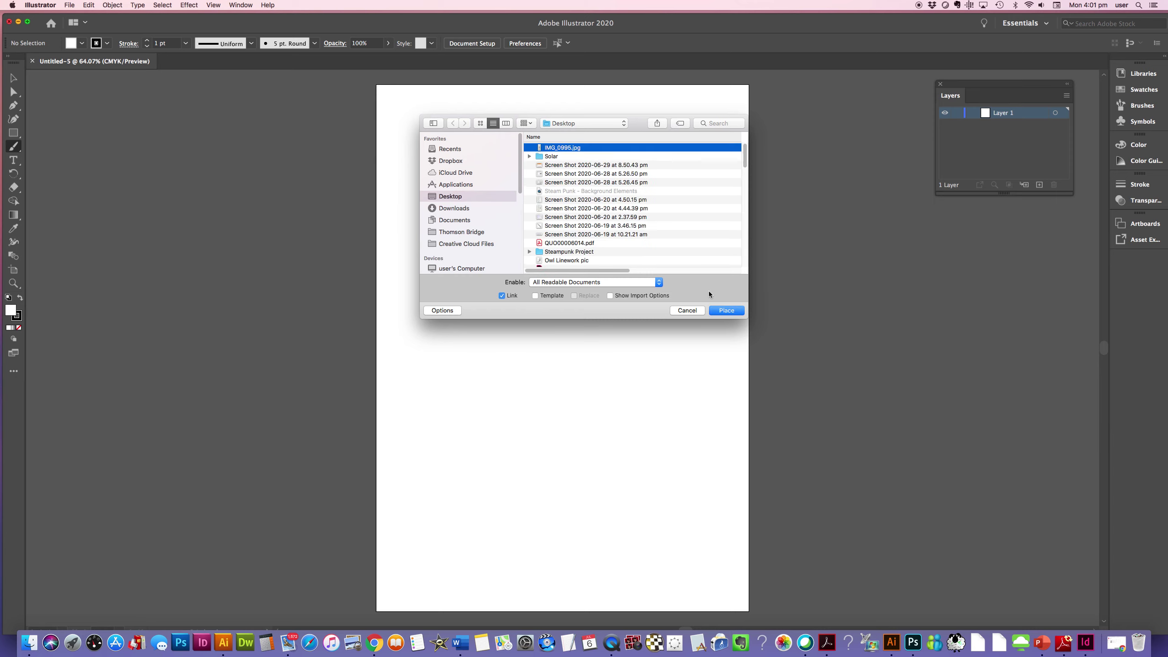
left_click(727, 311)
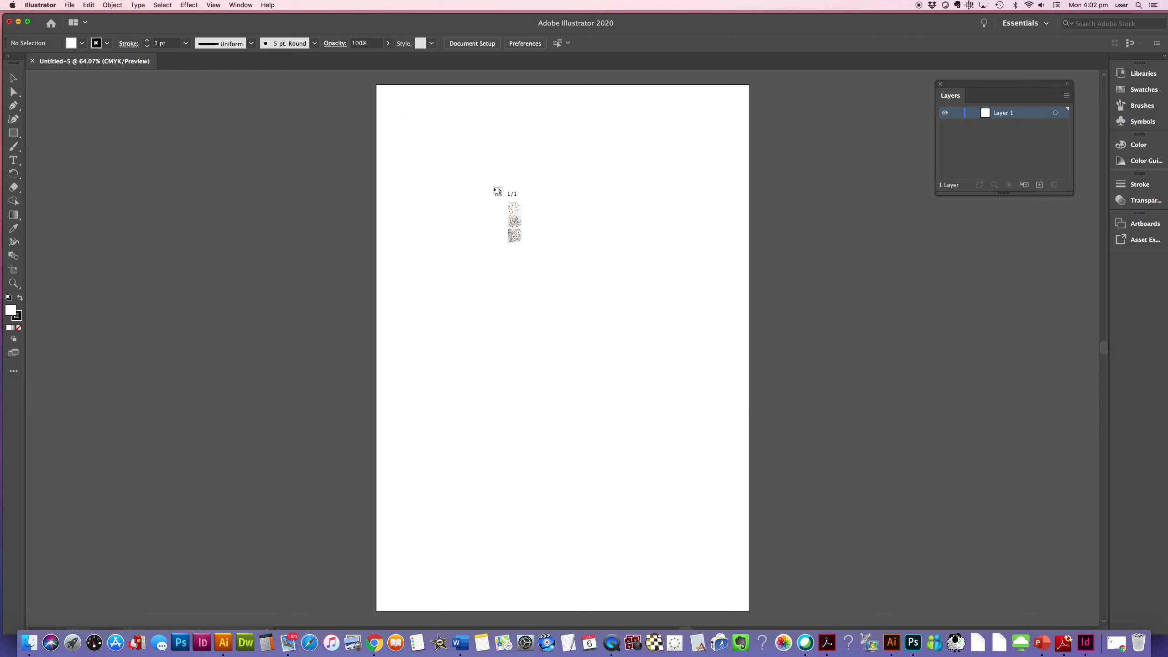
left_click(428, 106)
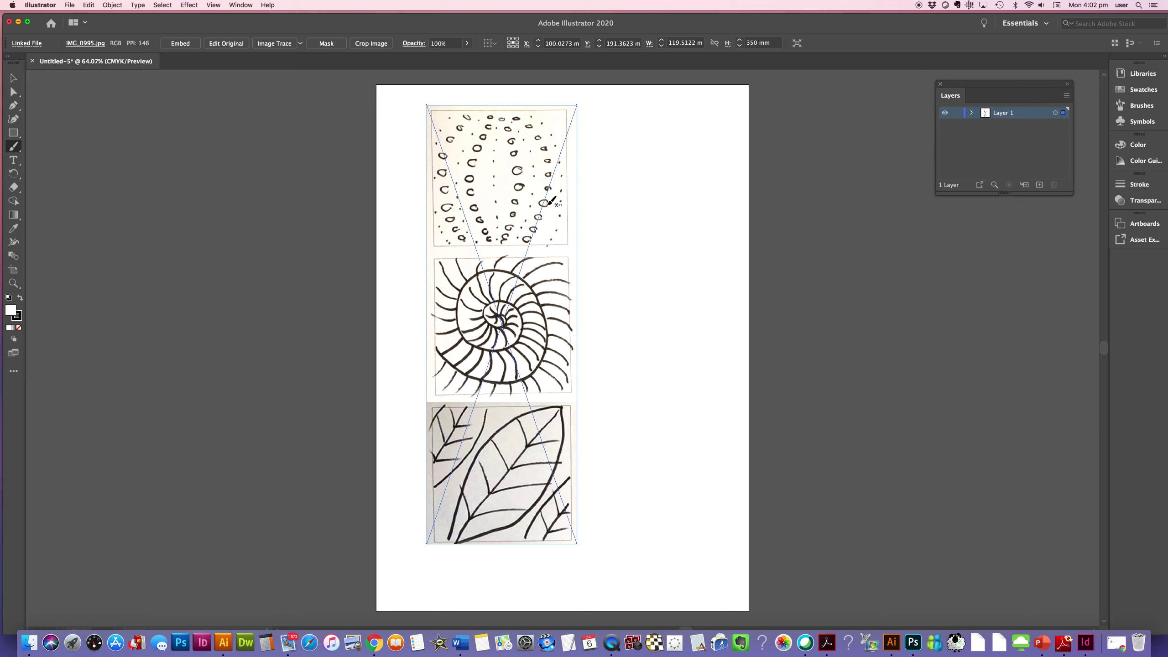
key("v")
left_click_drag(546, 213, 548, 238)
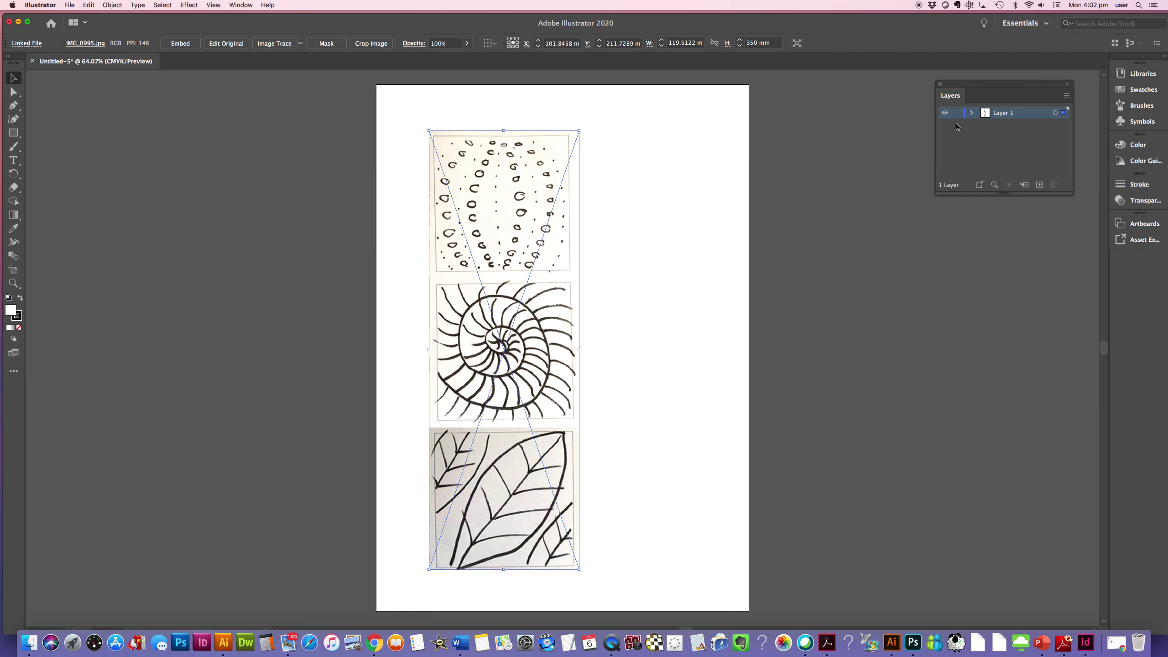
Rename Layer 1 to 'Photo'
double_click(1000, 115)
left_click(244, 5)
left_click(244, 4)
left_click(244, 5)
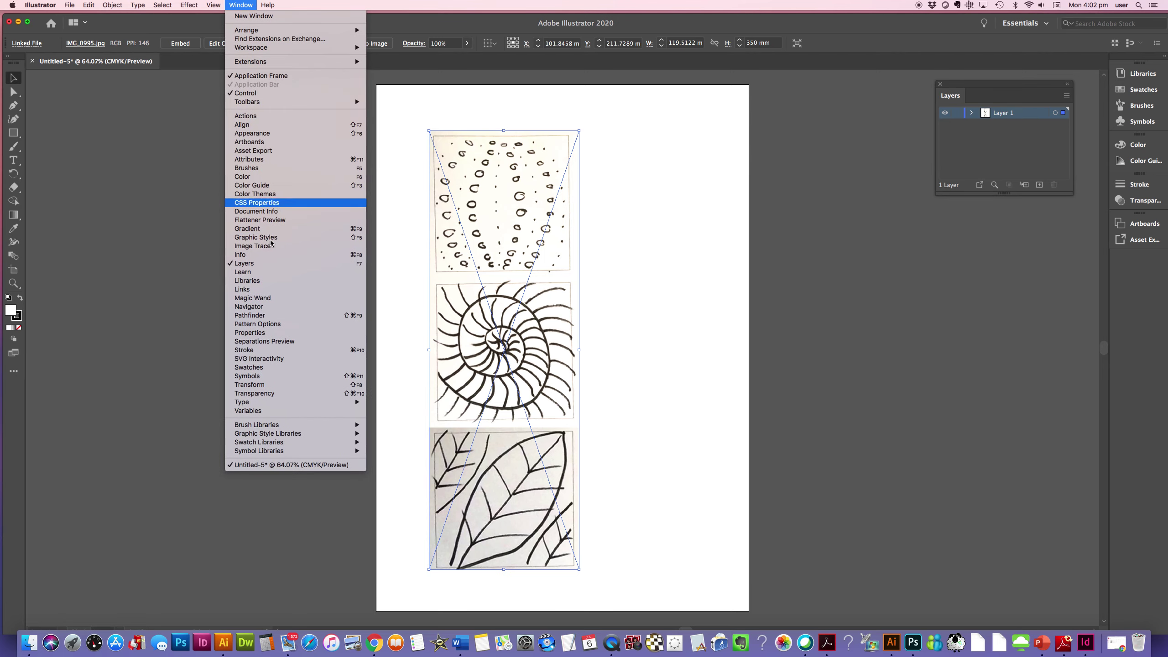
left_click(1056, 61)
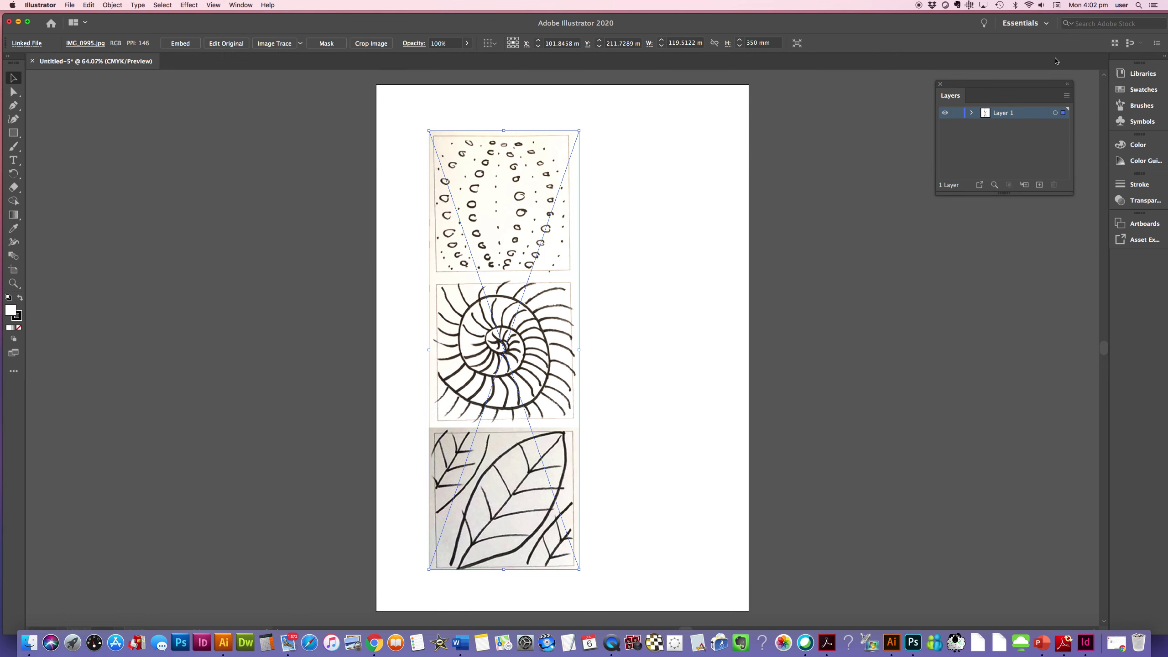
double_click(1003, 115)
type("Photo")
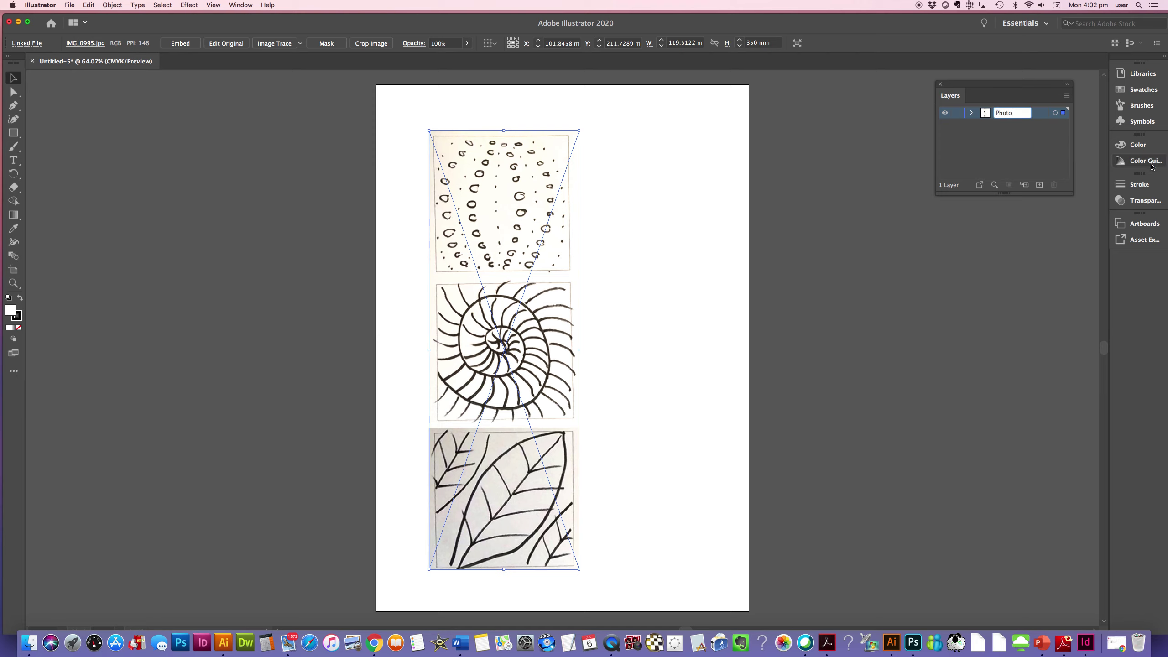
key("Return")
Fade the scanned image to 50% opacity and lock the Photo layer
left_click(1146, 201)
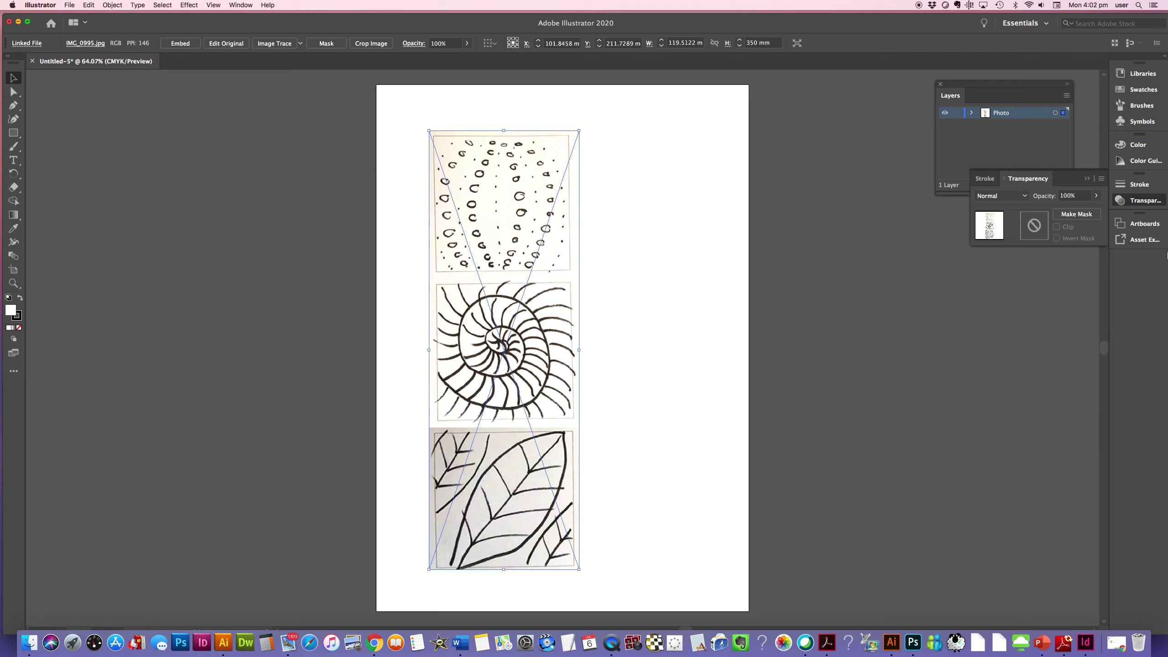
left_click(1077, 196)
type("50")
key("Return")
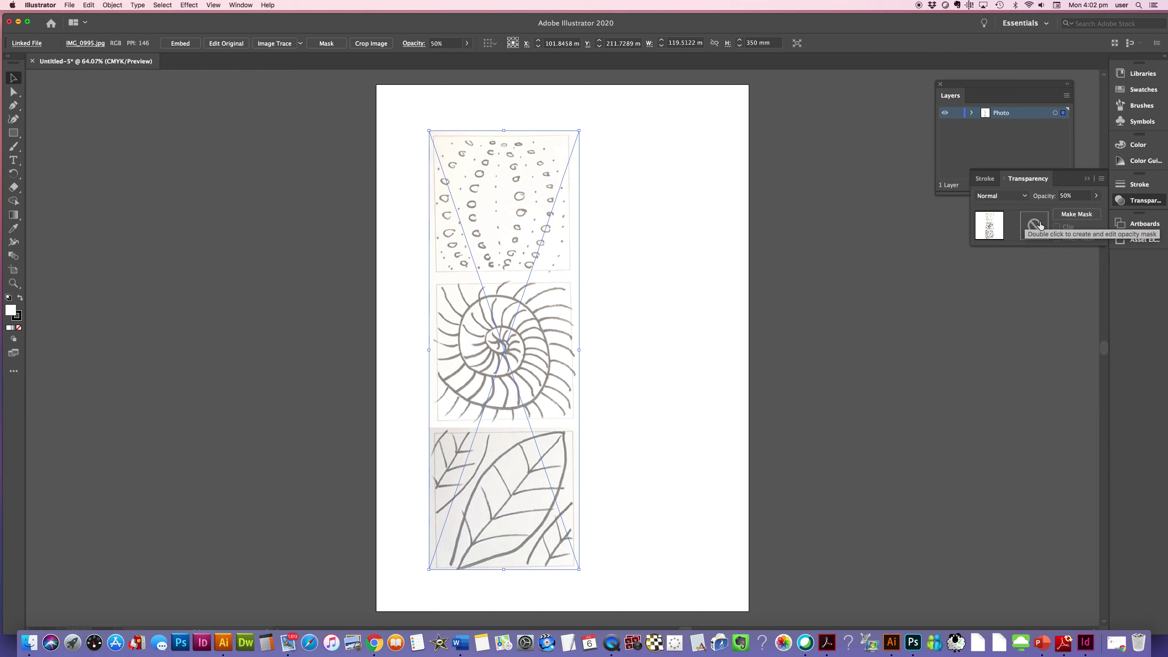
left_click(956, 114)
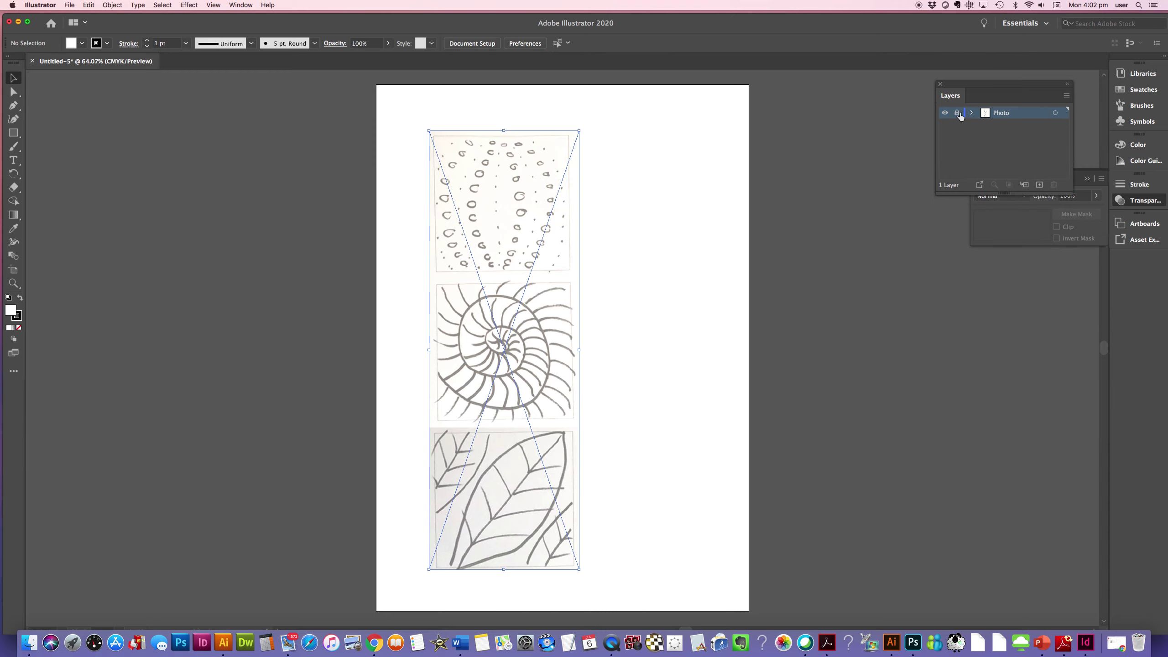
Add a new layer named 'Artwork' above Photo and make it the drawing layer
left_click(1039, 185)
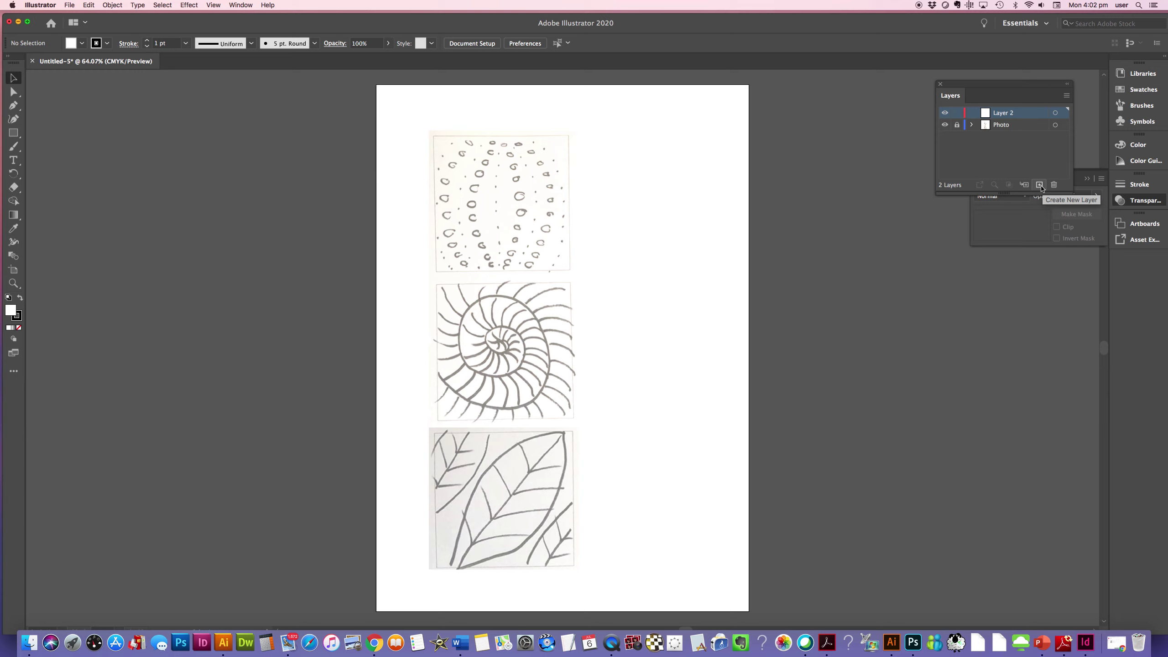
double_click(1004, 116)
type("Art")
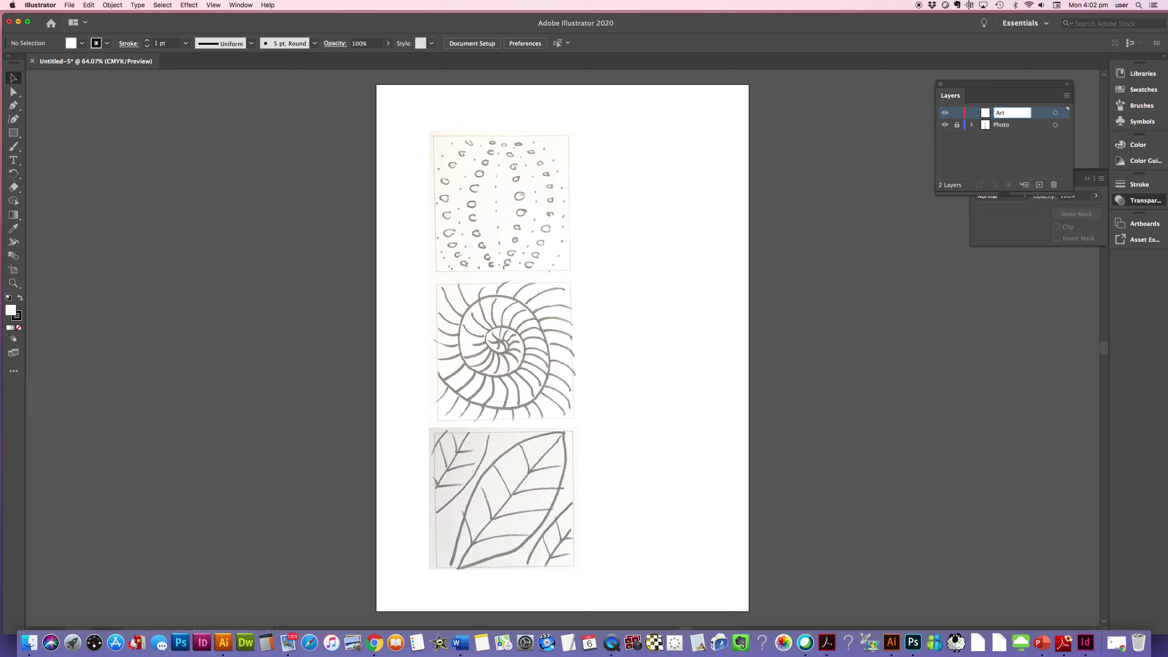
type("work")
left_click(986, 148)
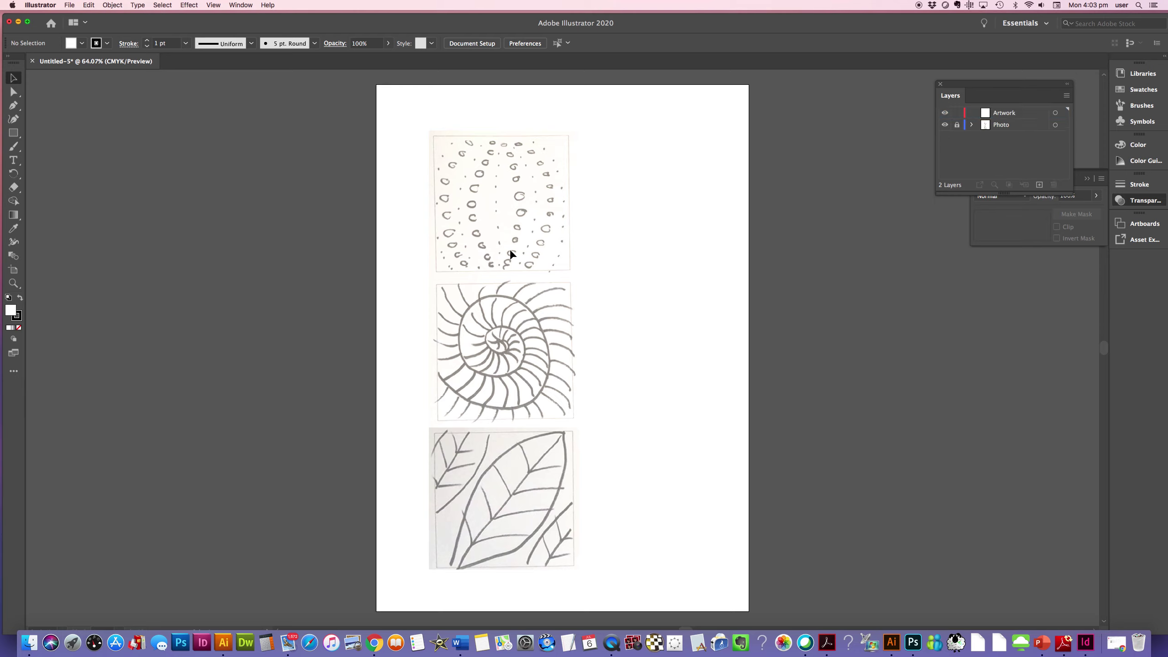
left_click(996, 114)
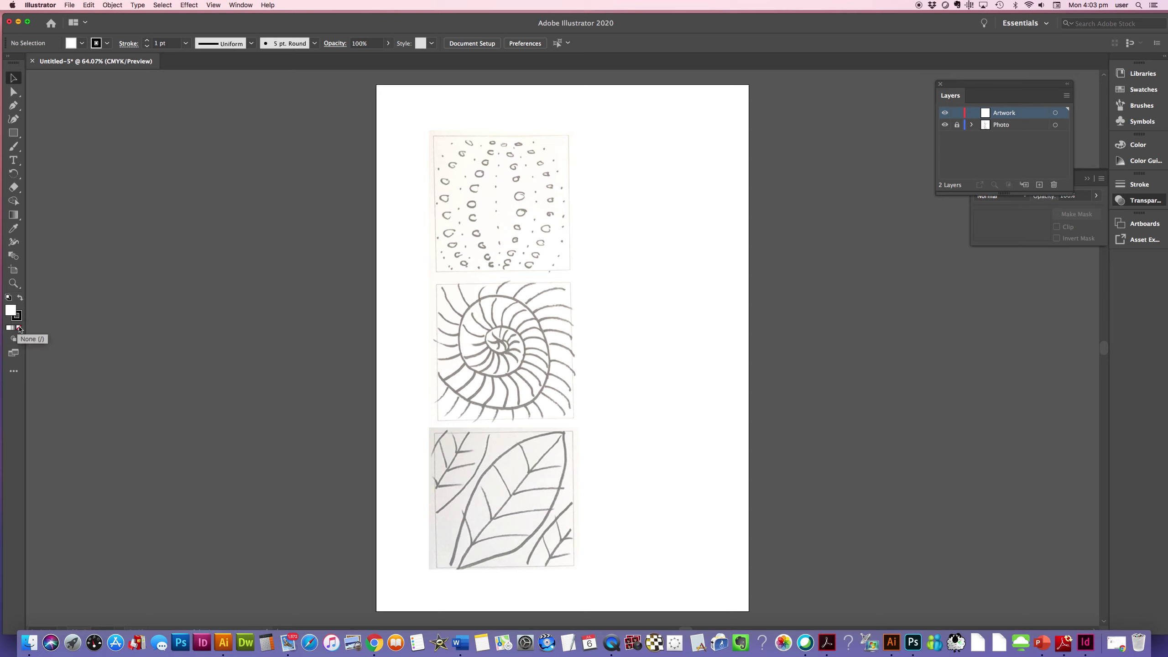
left_click(20, 328)
Switch to the Pen tool and zoom in on the spiral panel
left_click(14, 106)
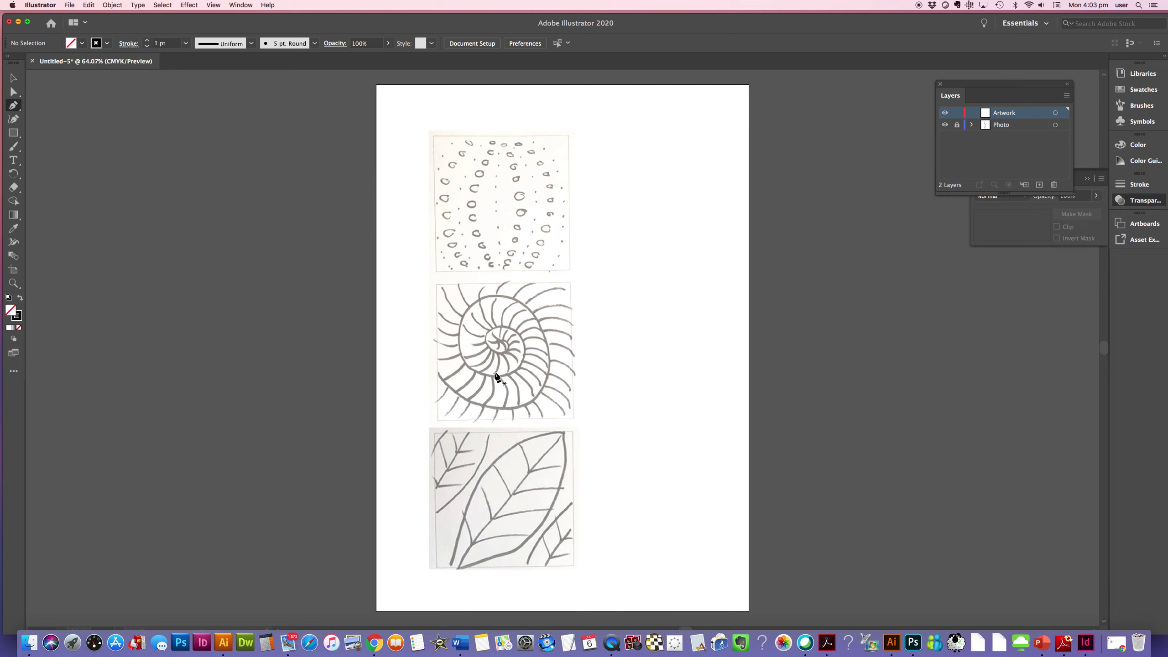
left_click(511, 348)
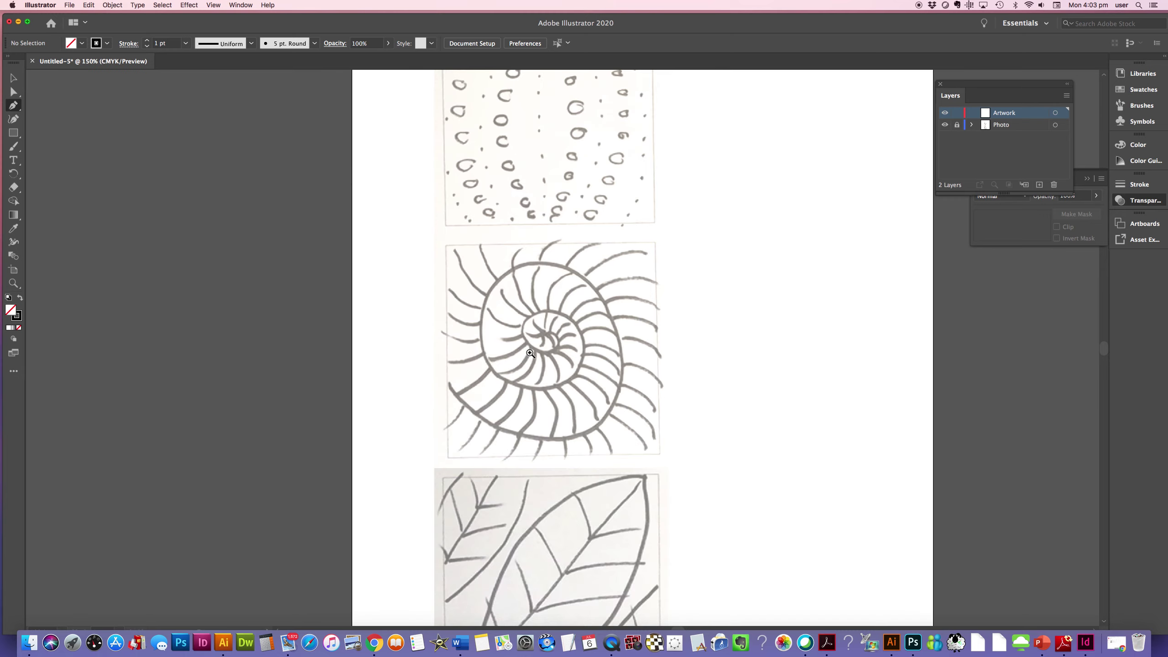
Trace the spiral's outer coil from its left end around the bottom, right side and top
left_click(529, 354)
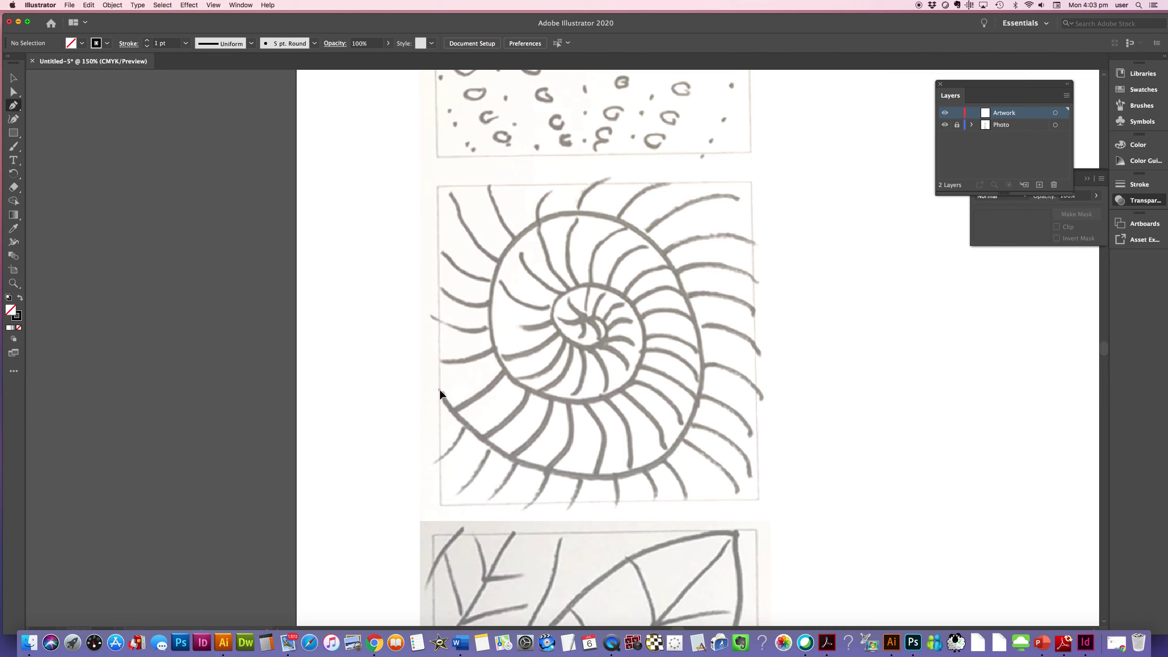
left_click_drag(440, 389, 455, 414)
left_click(600, 479)
left_click_drag(600, 479, 692, 477)
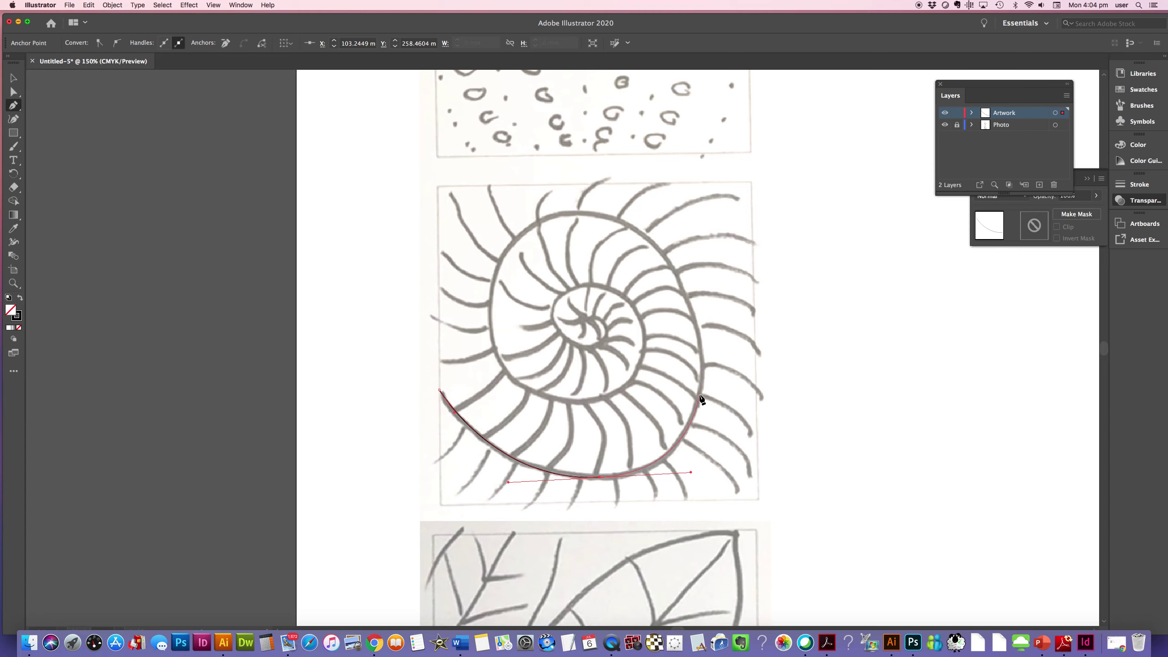
left_click_drag(701, 394, 706, 371)
left_click_drag(662, 254, 629, 219)
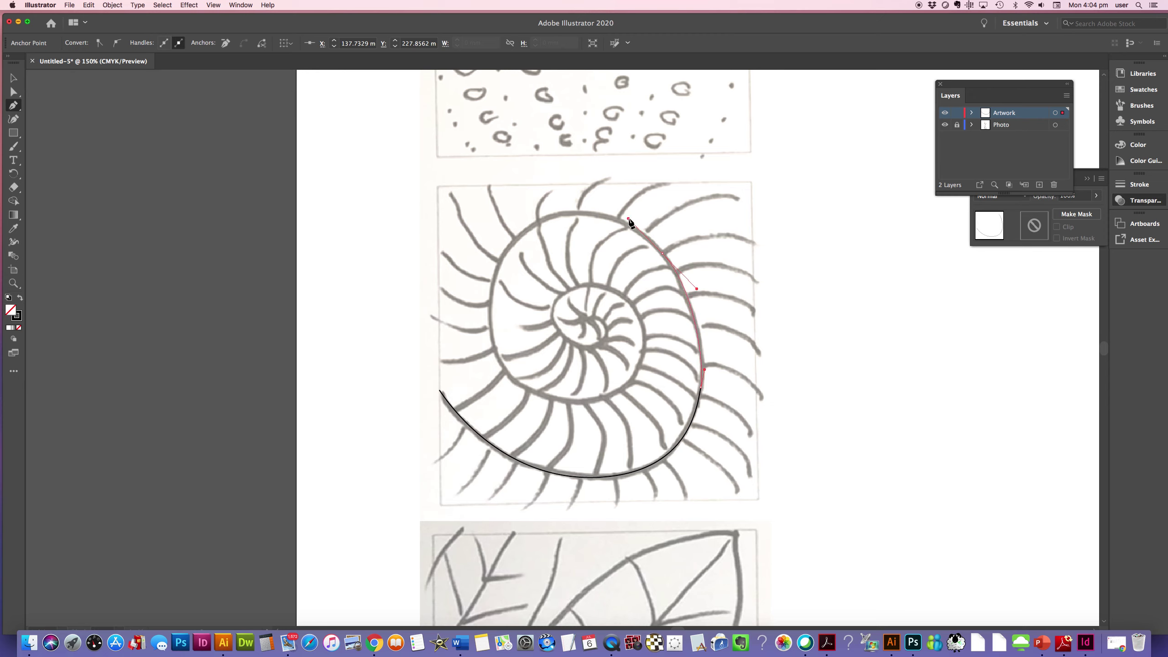
left_click_drag(512, 243, 460, 299)
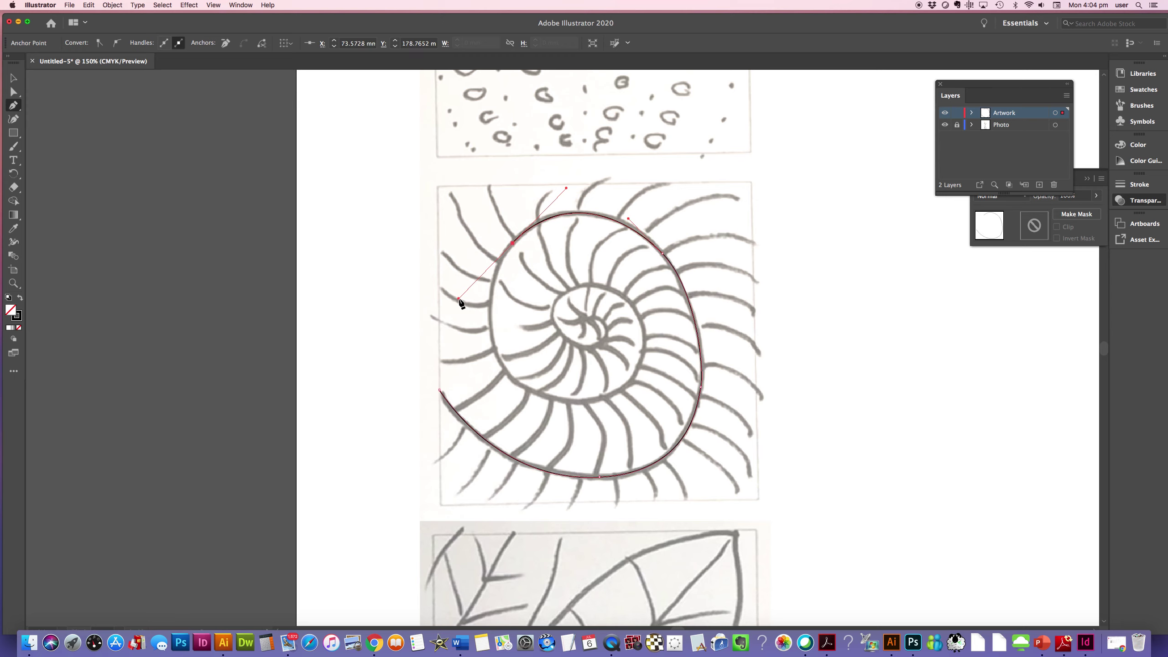
Continue the path around the inner coil into the spiral centre, then deselect
left_click(511, 377, "super")
left_click_drag(523, 386, 670, 354)
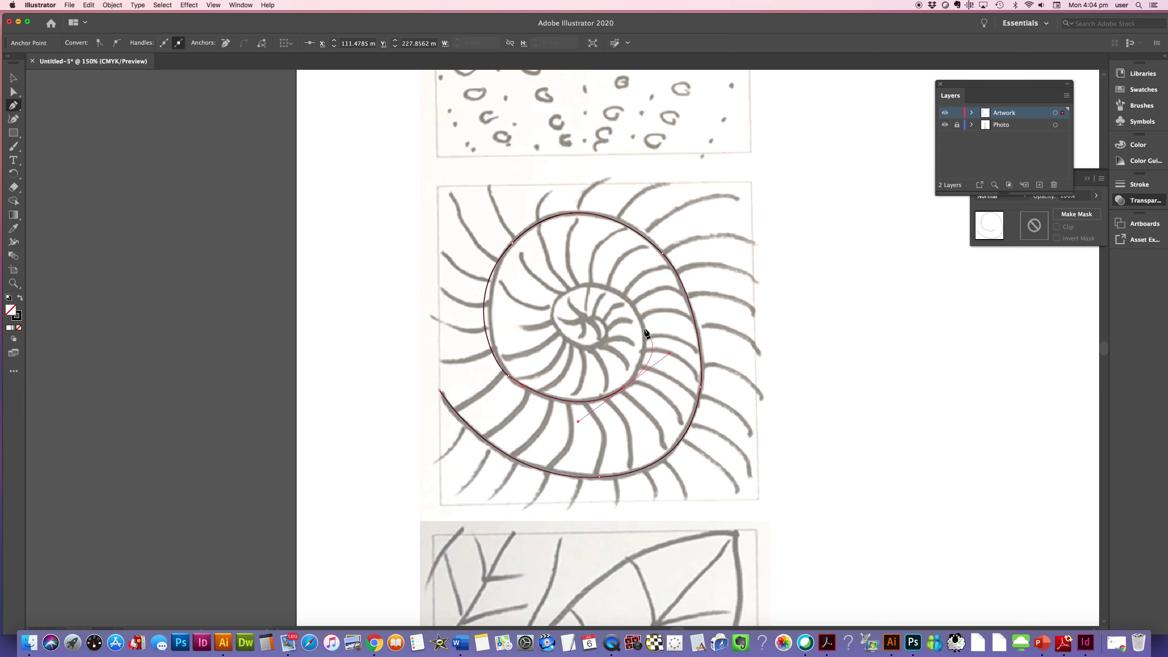
left_click_drag(628, 299, 535, 312)
left_click_drag(567, 339, 607, 338)
left_click_drag(605, 335, 615, 315)
left_click(589, 320)
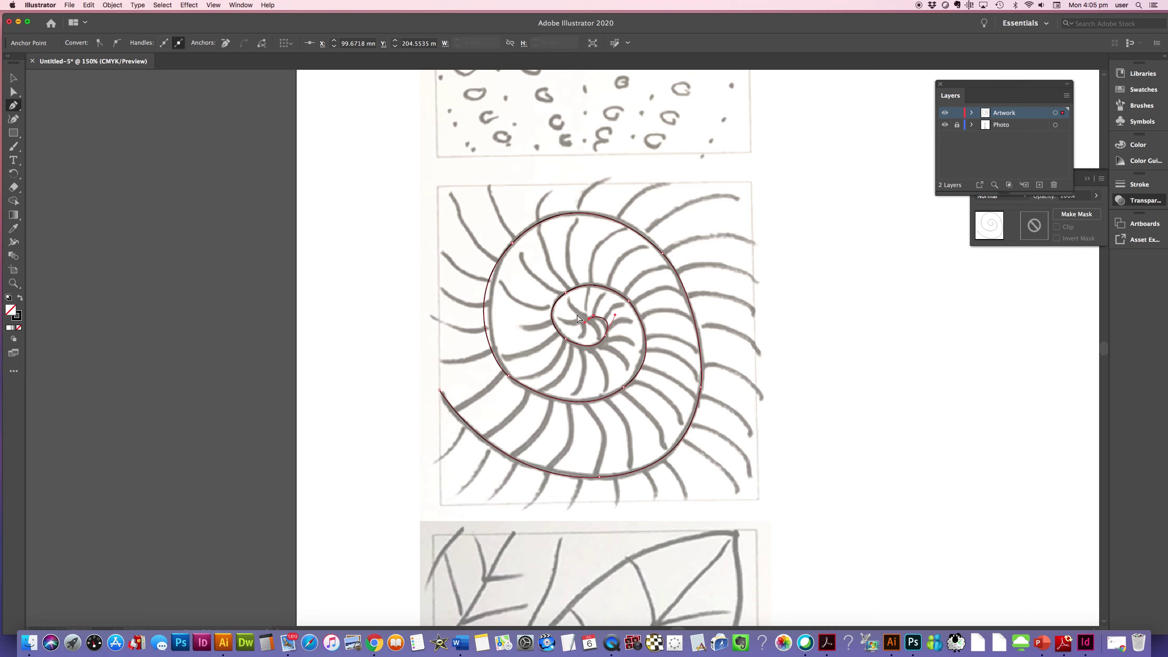
key("super+shift+a")
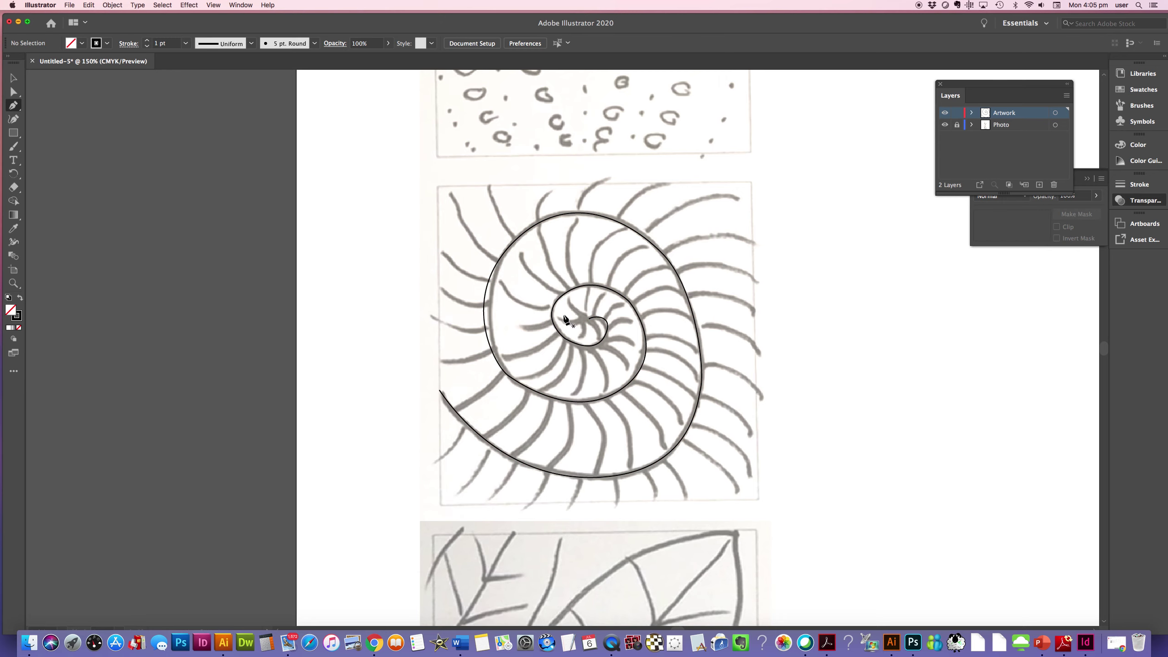
Raise the spiral's stroke weight from 1 pt to 3 pt and zoom in closer
left_click(592, 319)
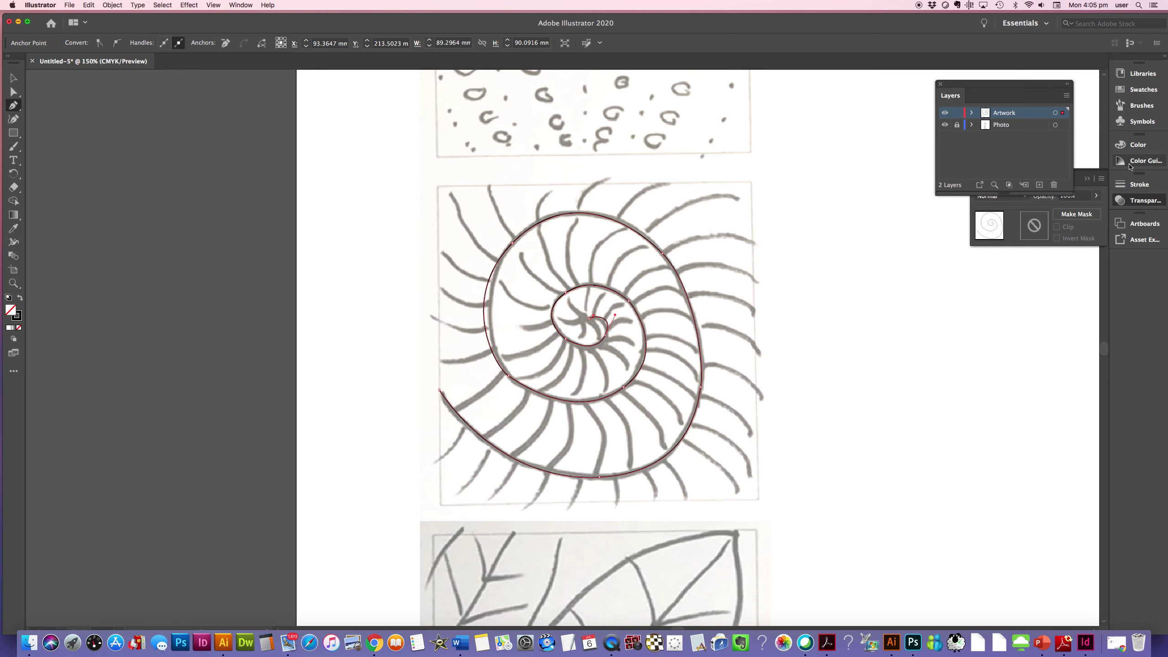
left_click(1138, 184)
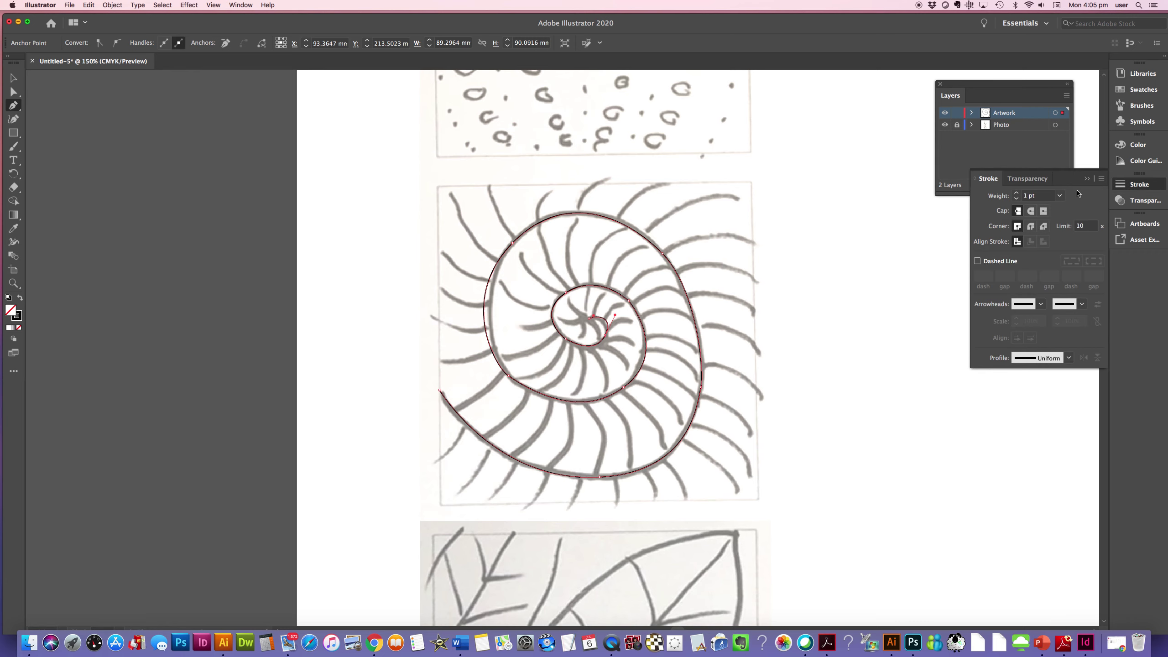
left_click(1017, 194)
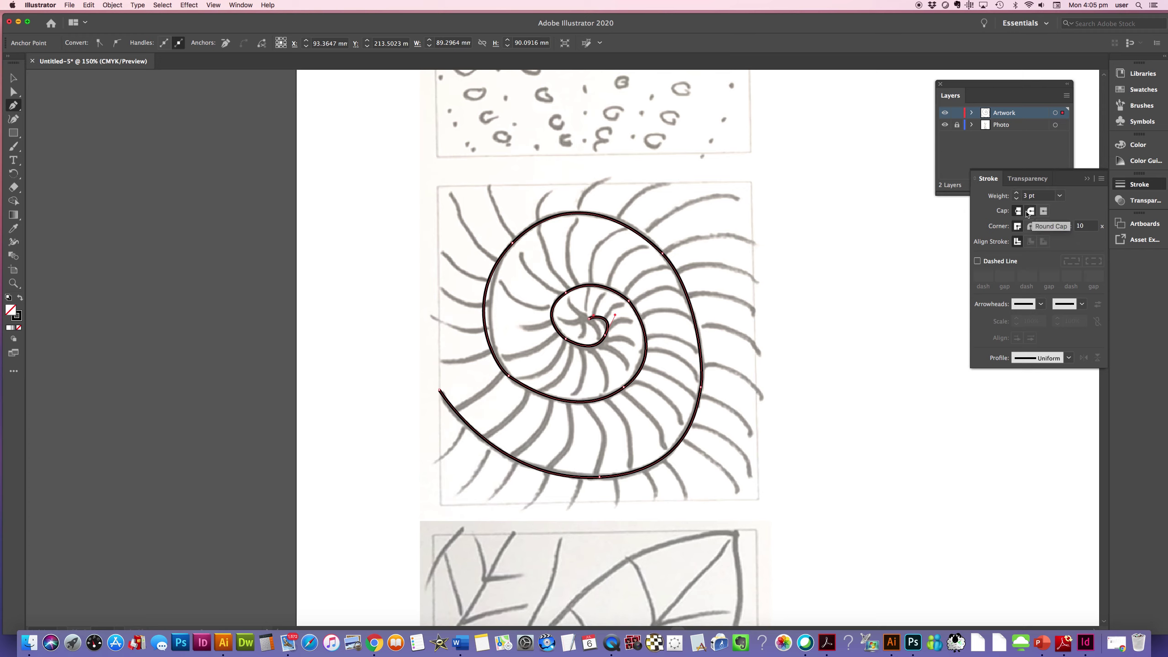
left_click(788, 293, "super")
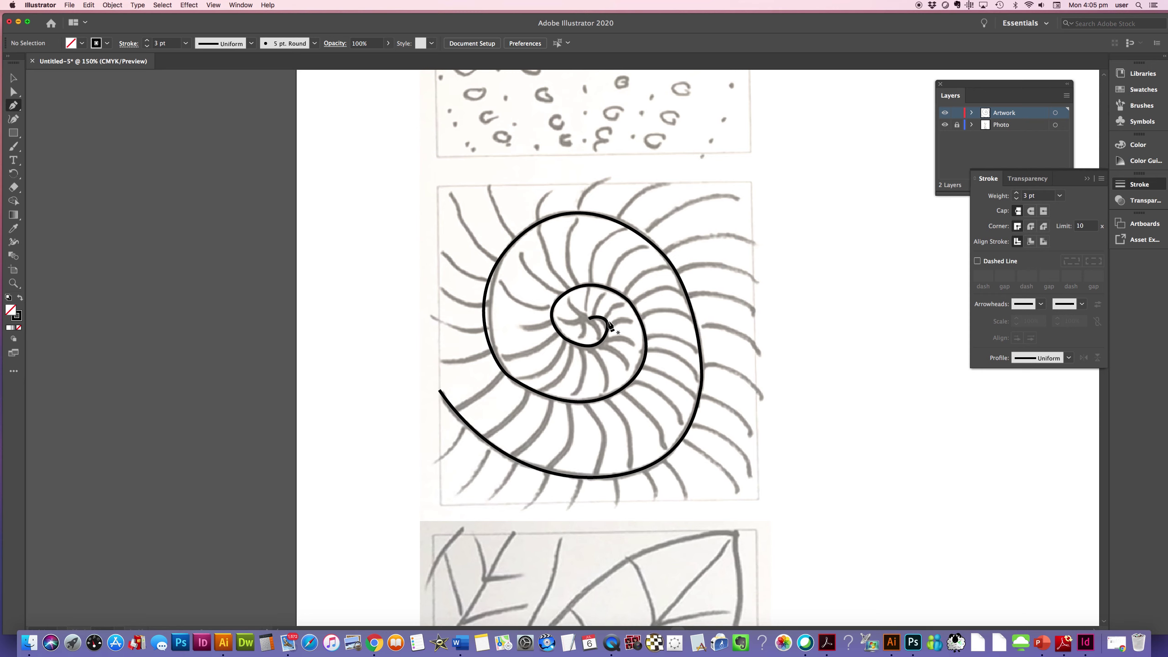
key("super+equal")
key("super+equal")
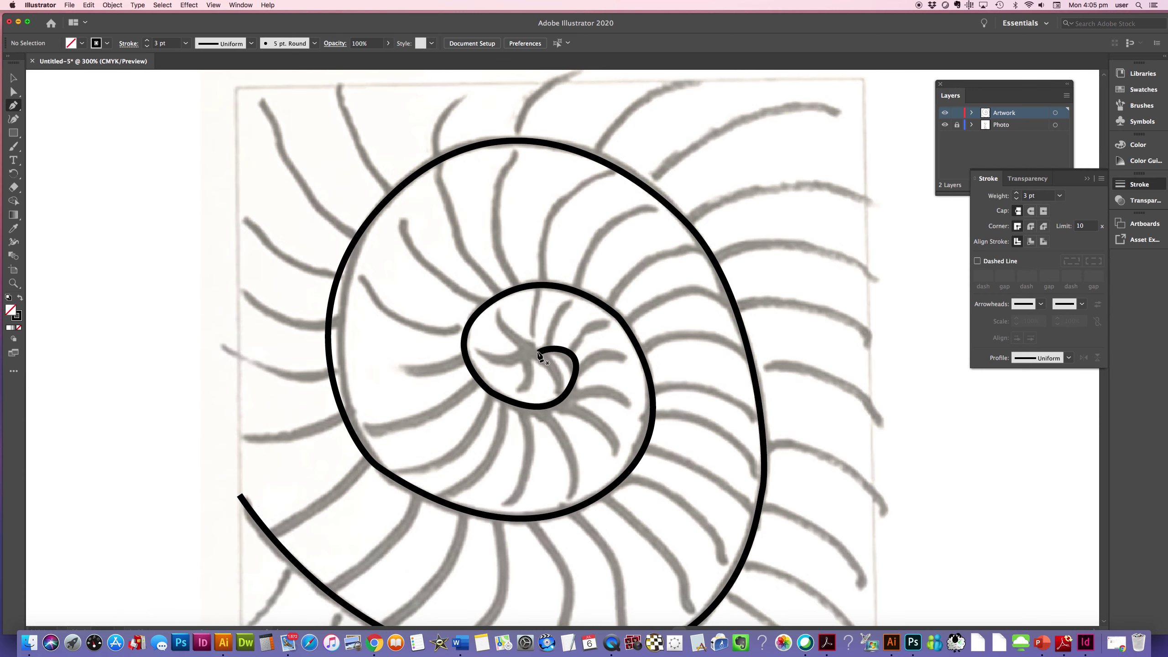
left_click(541, 353)
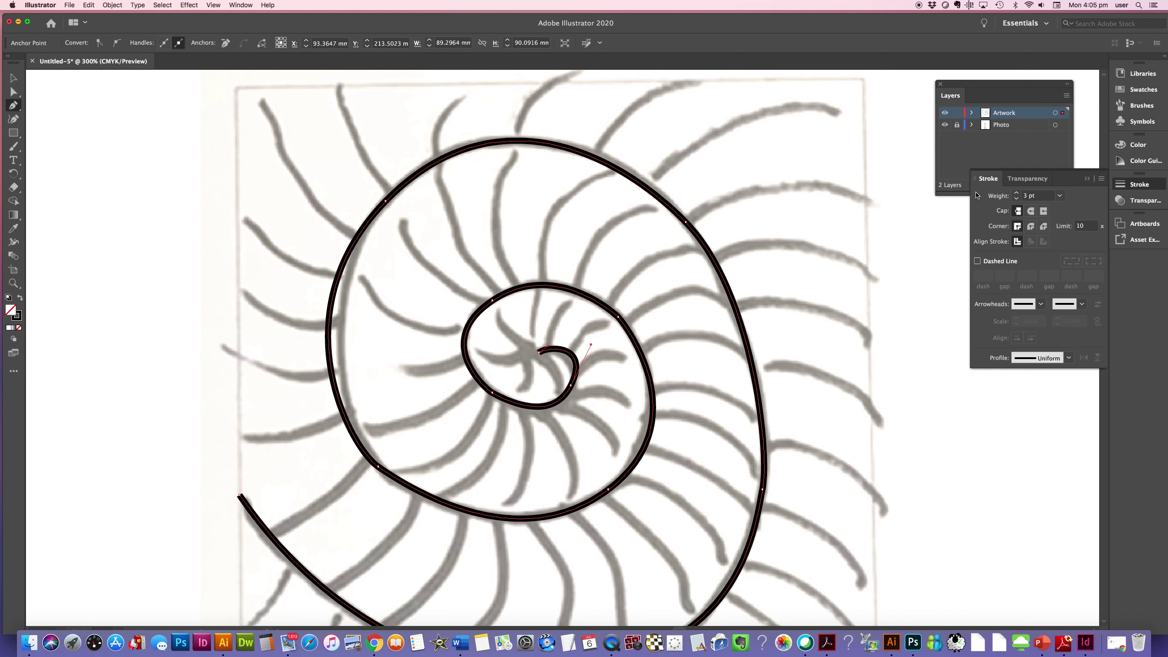
Give the spiral stroke round caps
left_click(1031, 212)
left_click(604, 329, "super")
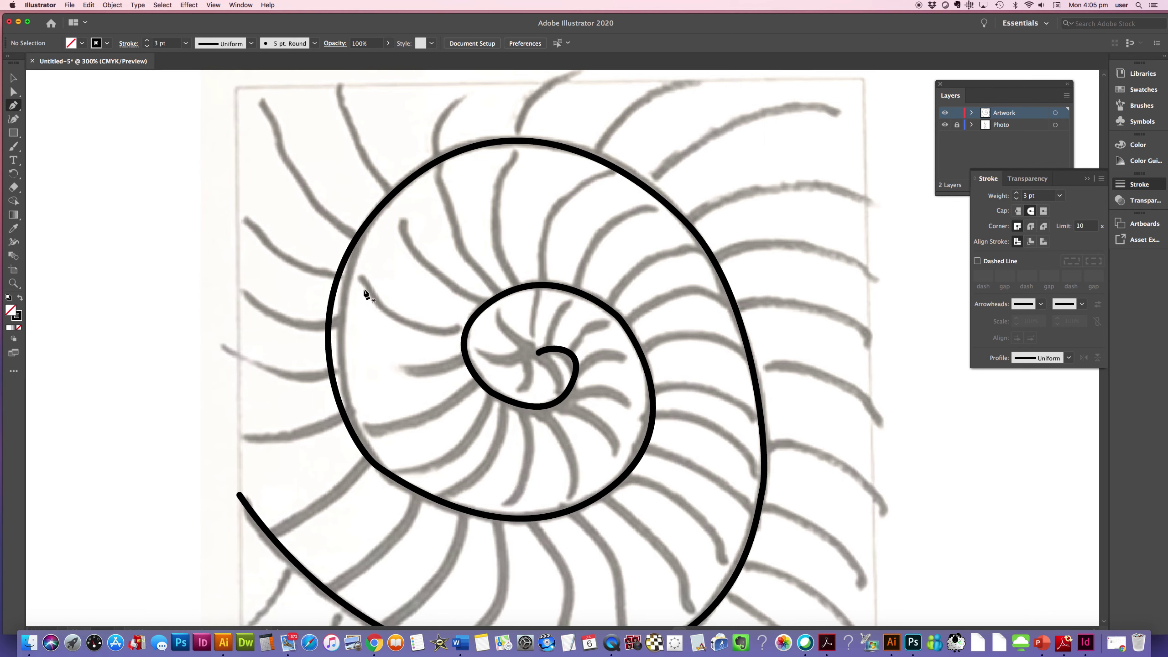
left_click(336, 294, "super")
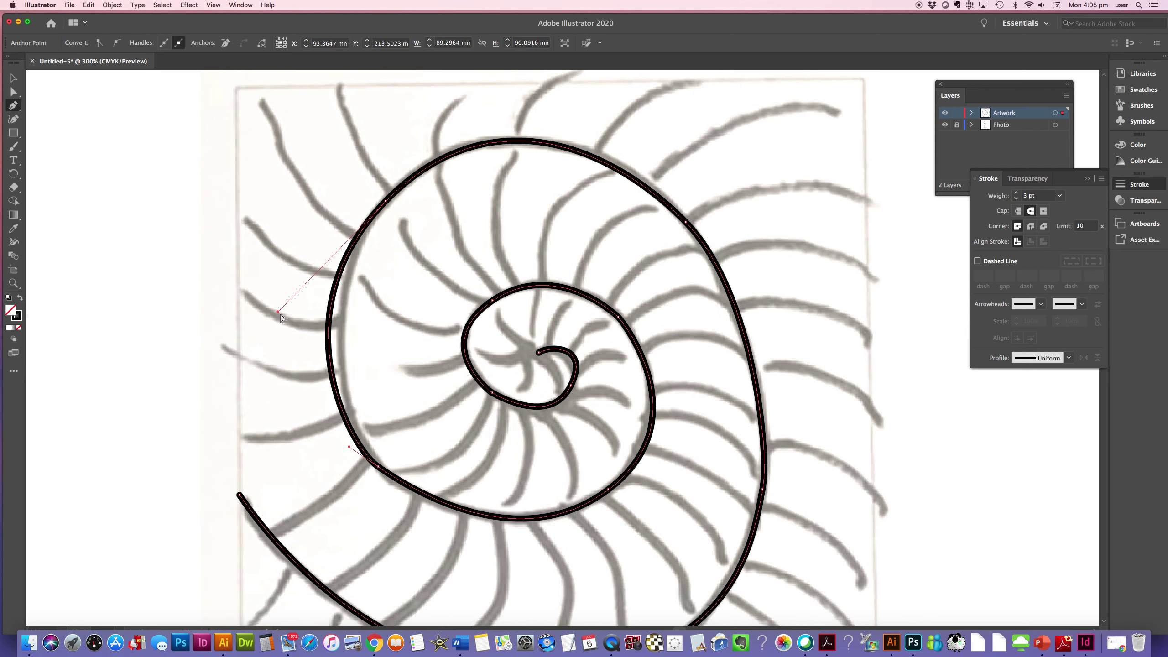
Reshape the spiral's outer upper-left and lower-left curves to match the fossil outline
left_click(386, 202, "super")
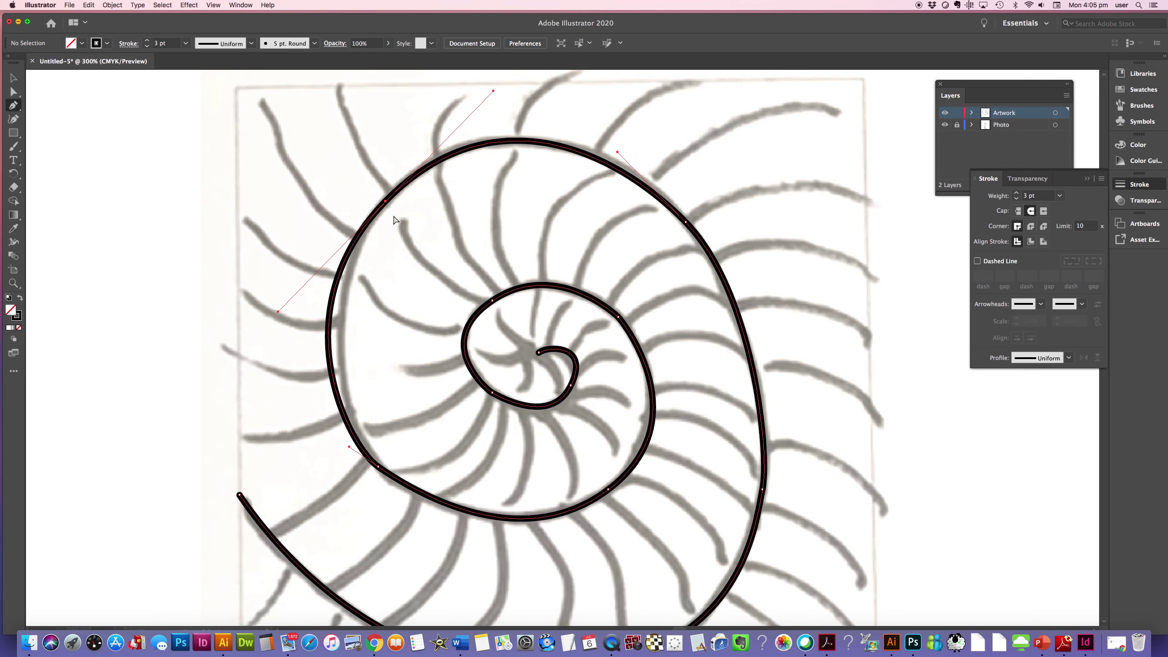
left_click(389, 212, "super")
left_click(386, 203, "super")
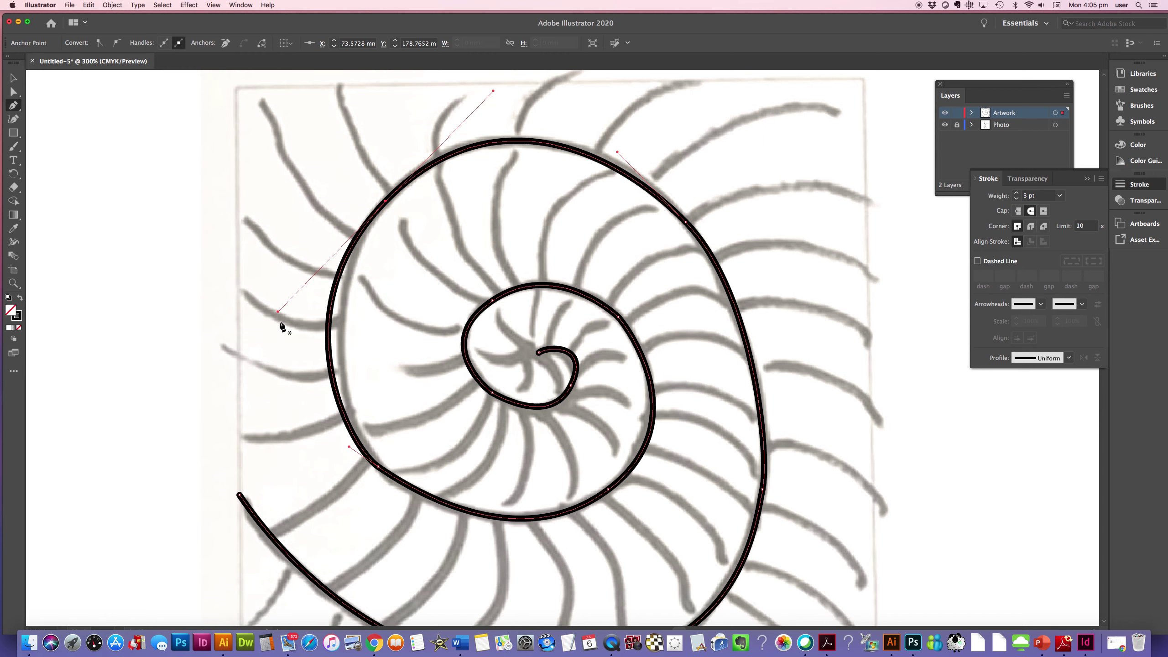
left_click_drag(279, 312, 307, 279)
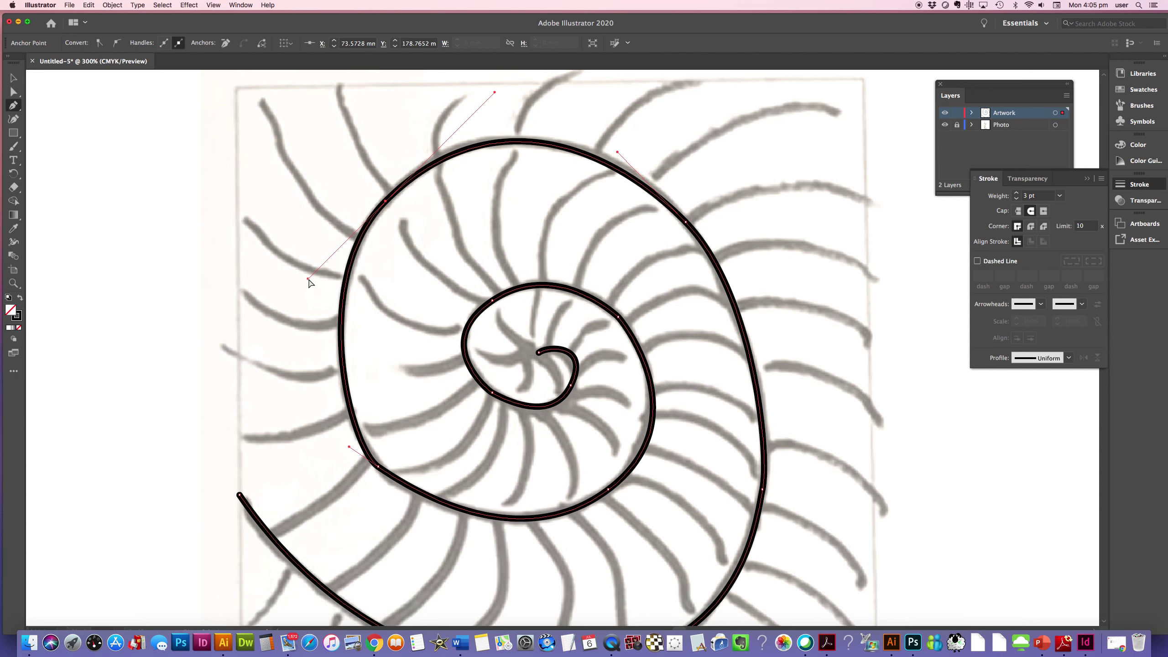
left_click(378, 468)
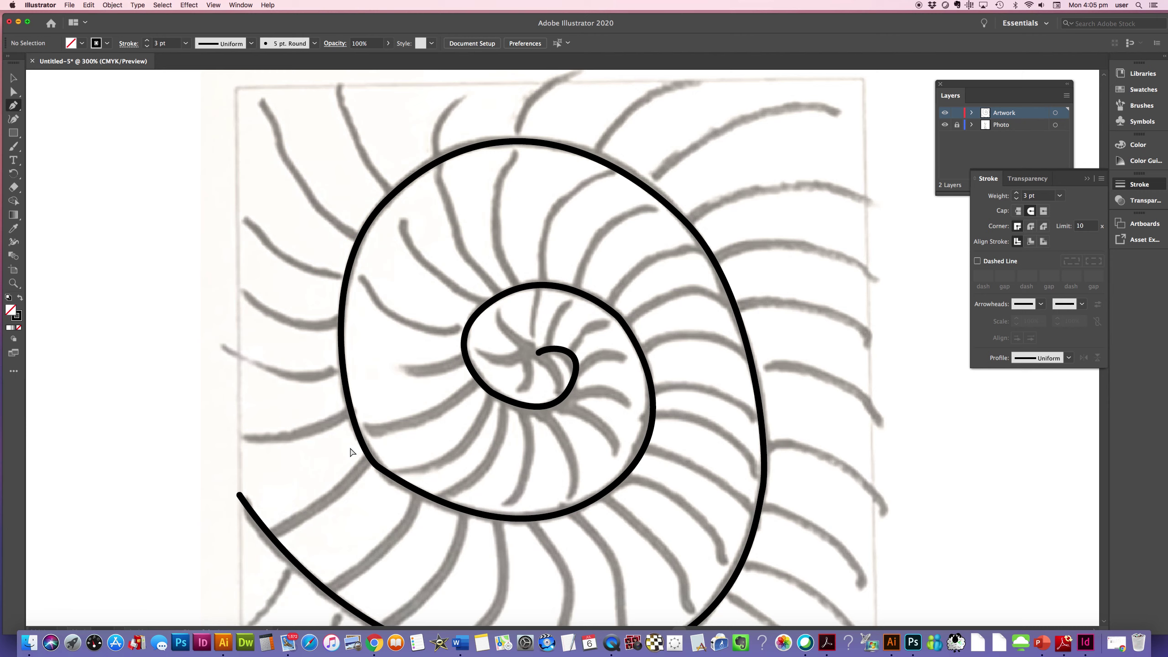
mouse_move(377, 468)
left_mouse_down()
mouse_move(388, 474)
mouse_move(341, 441)
left_mouse_up()
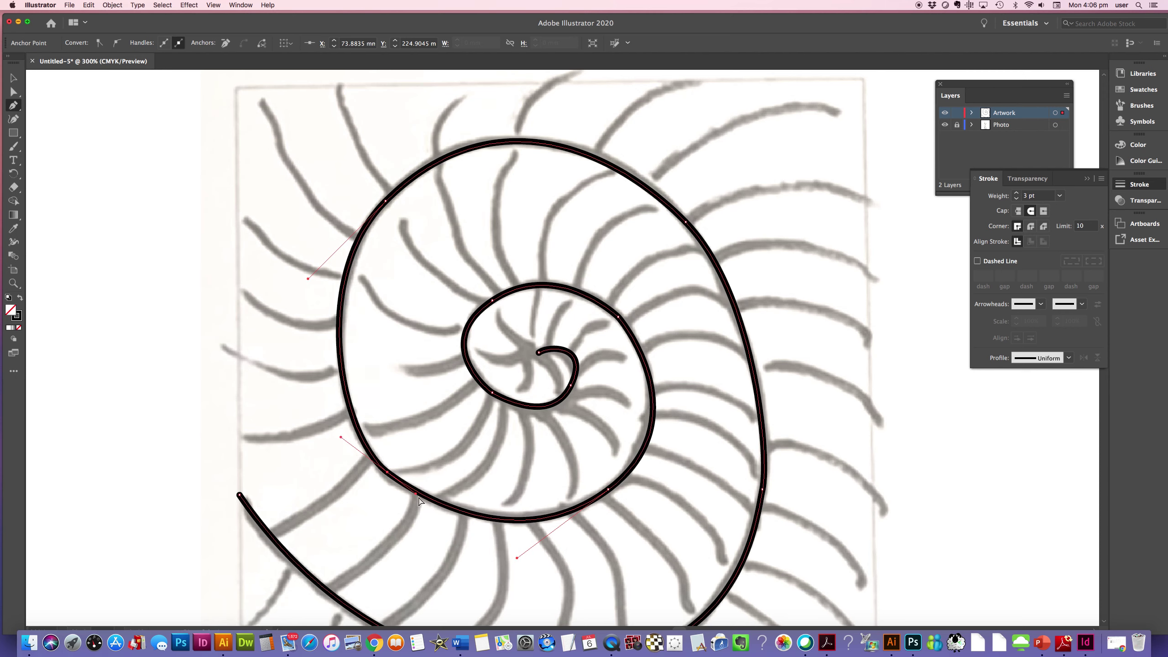
left_click_drag(416, 494, 418, 499)
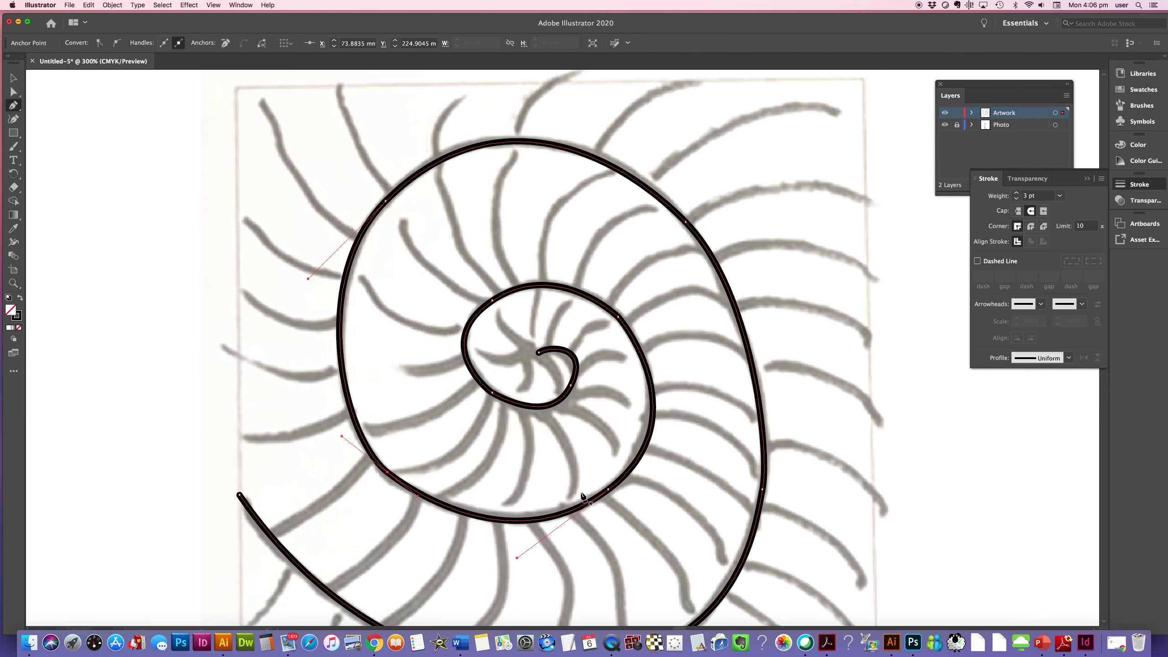
Nudge the bottom-right and inner-whorl anchors into place, then deselect
left_click(608, 491)
left_click_drag(608, 493, 610, 497)
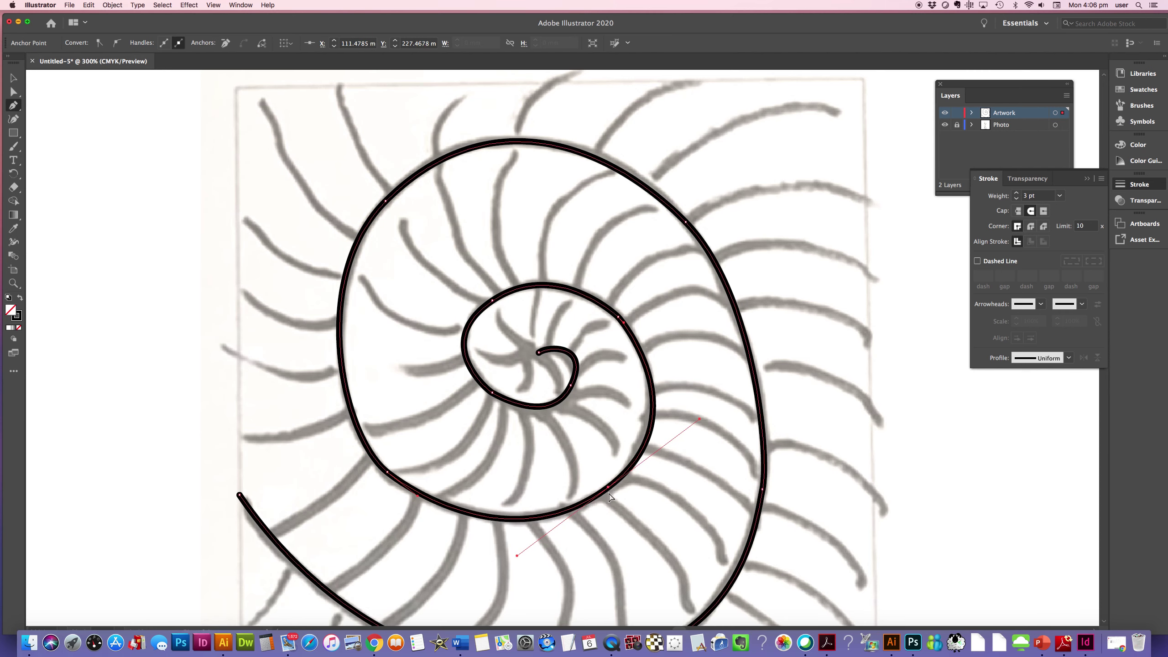
left_click(616, 316)
left_click_drag(615, 314, 620, 317)
left_click(657, 329, "super")
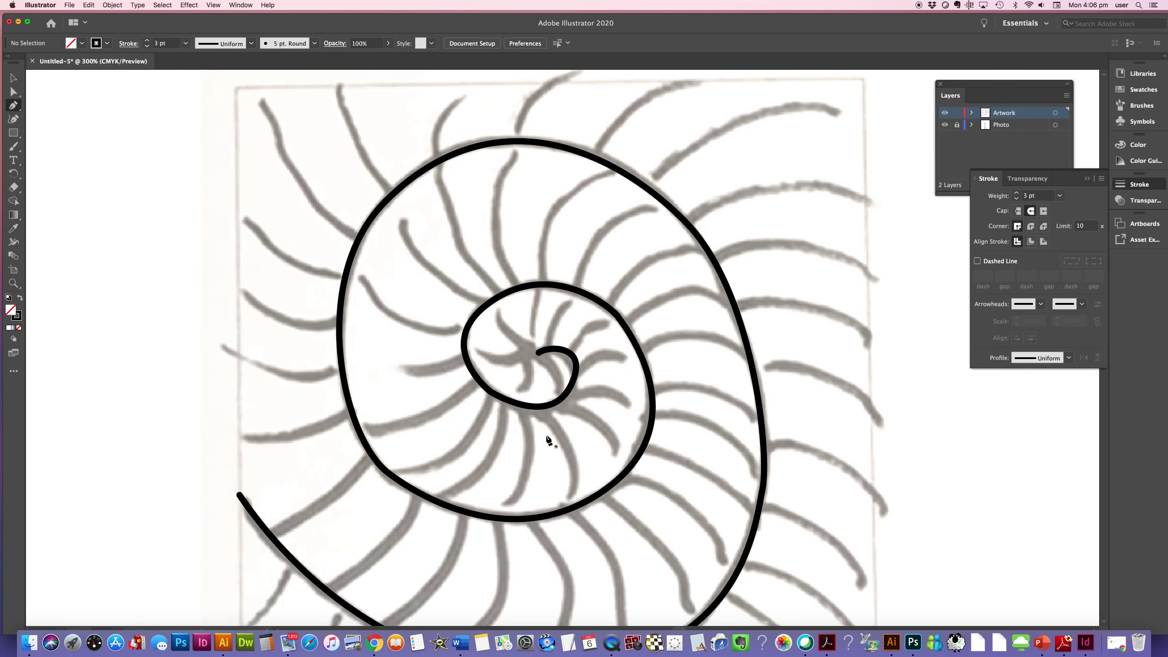
Draw three curved ribs from the inner whorl down toward the outer whorl
left_click(536, 409)
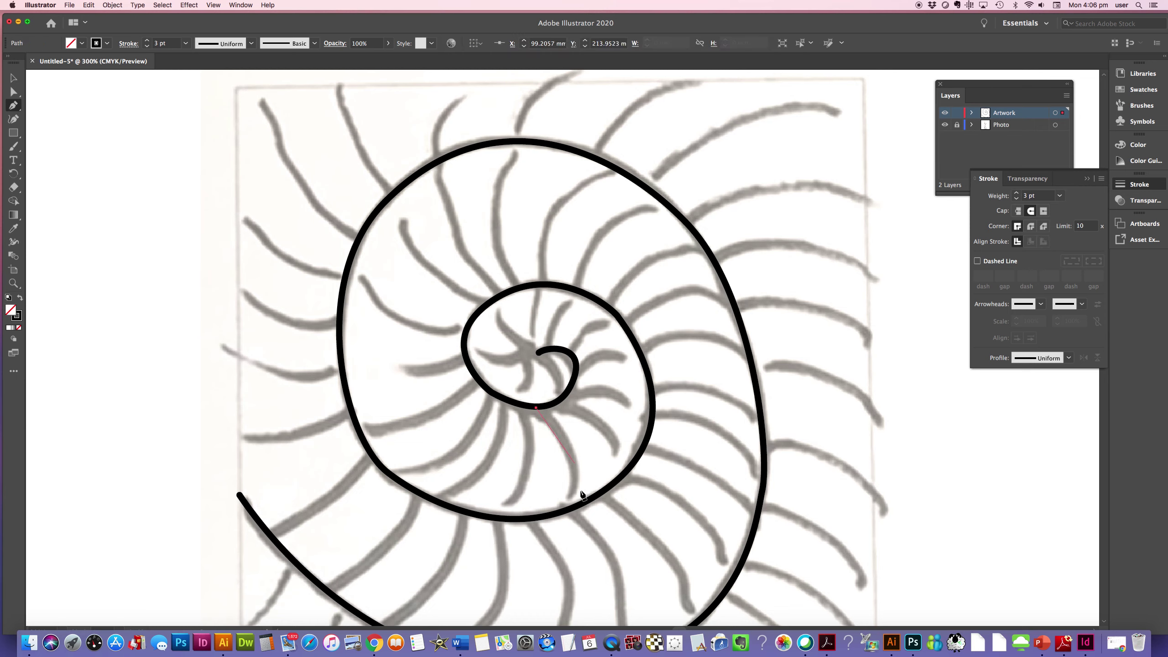
left_click_drag(571, 498, 554, 555)
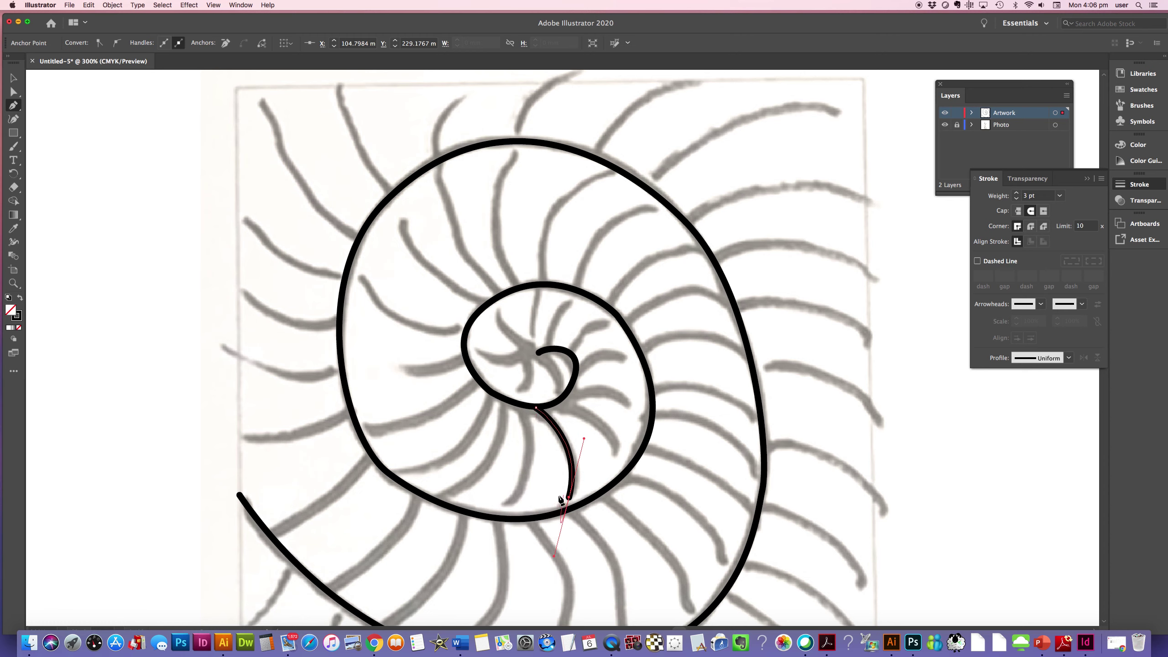
key("Escape")
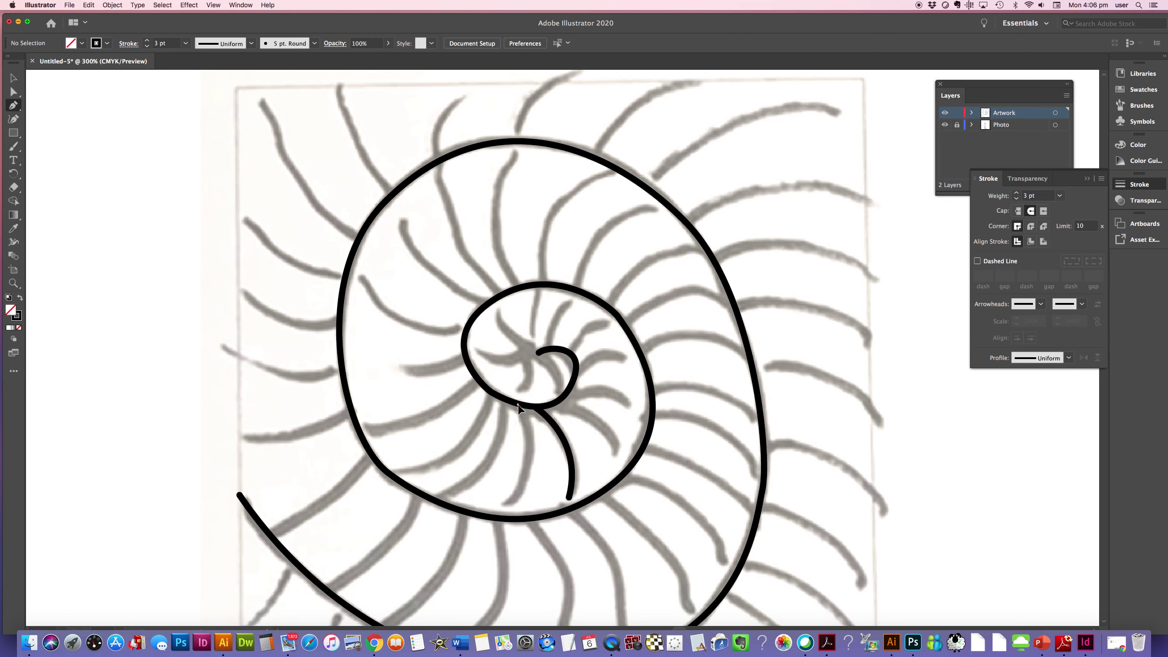
left_click(527, 432)
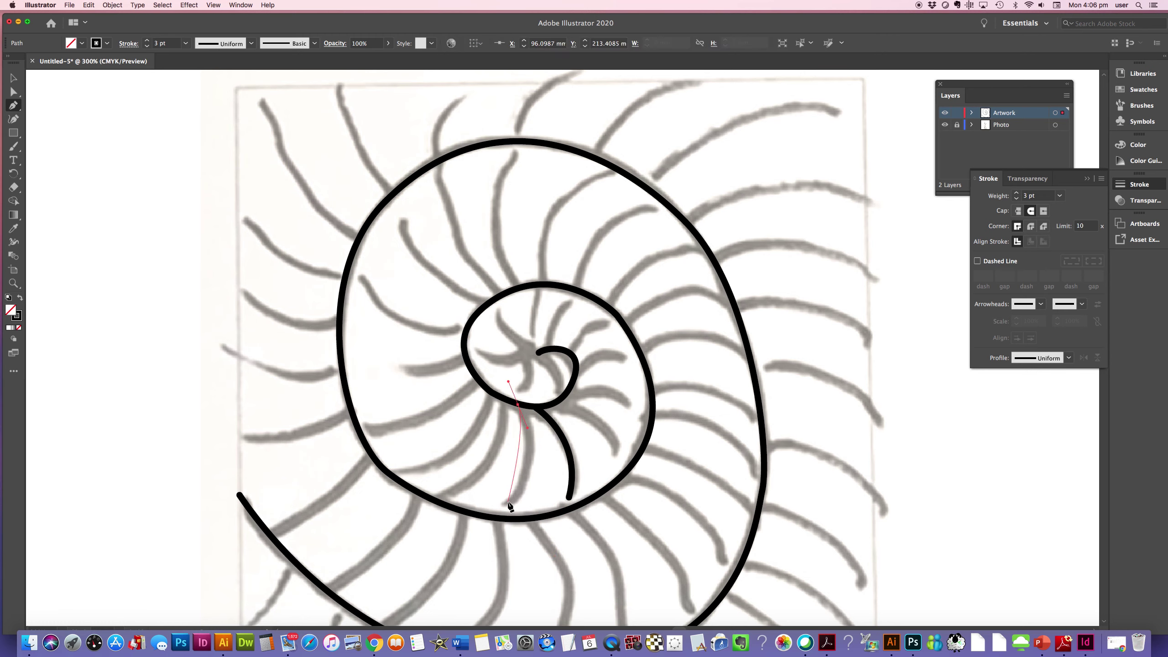
left_click_drag(509, 504, 477, 535)
key("Escape")
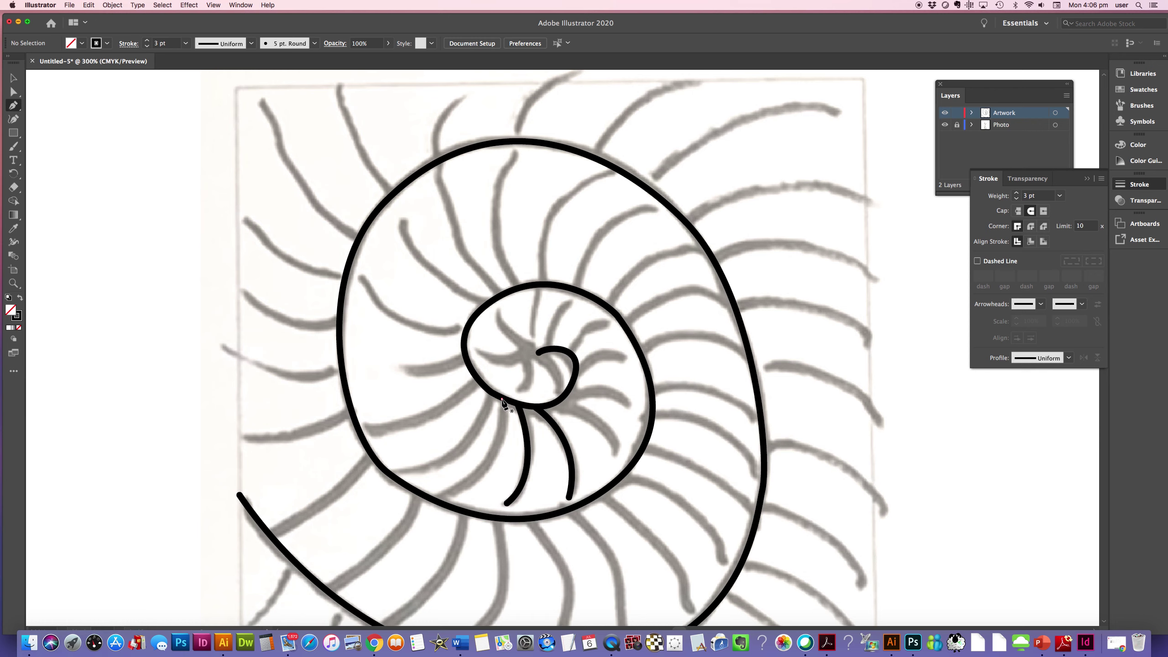
left_click(502, 400)
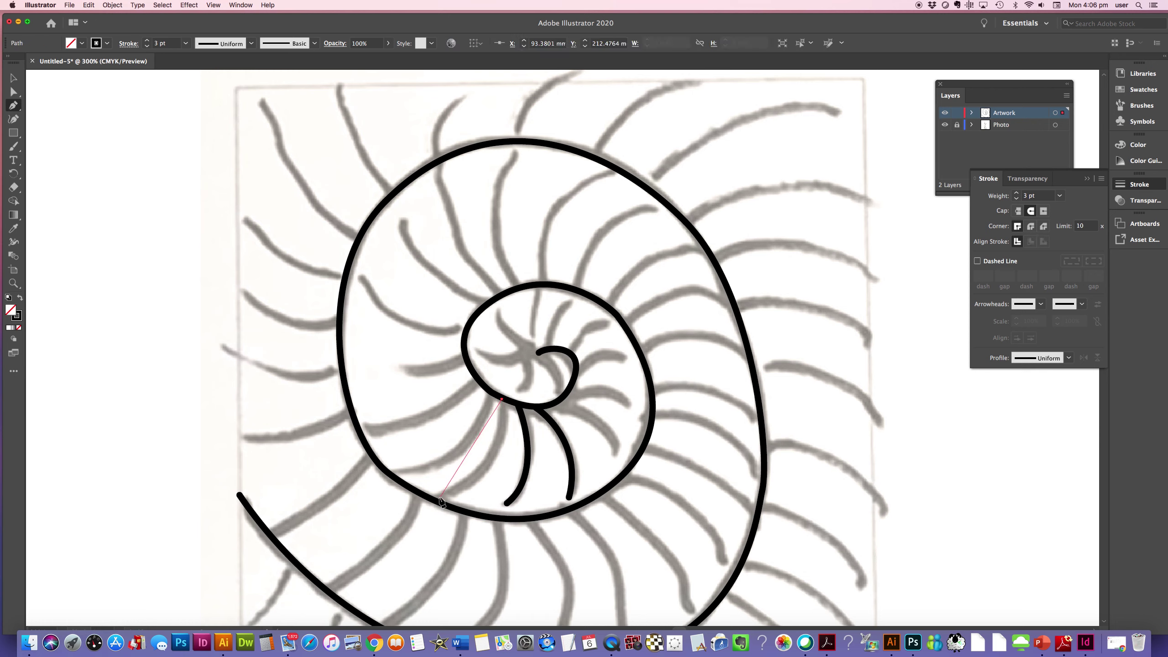
left_click_drag(443, 497, 373, 517)
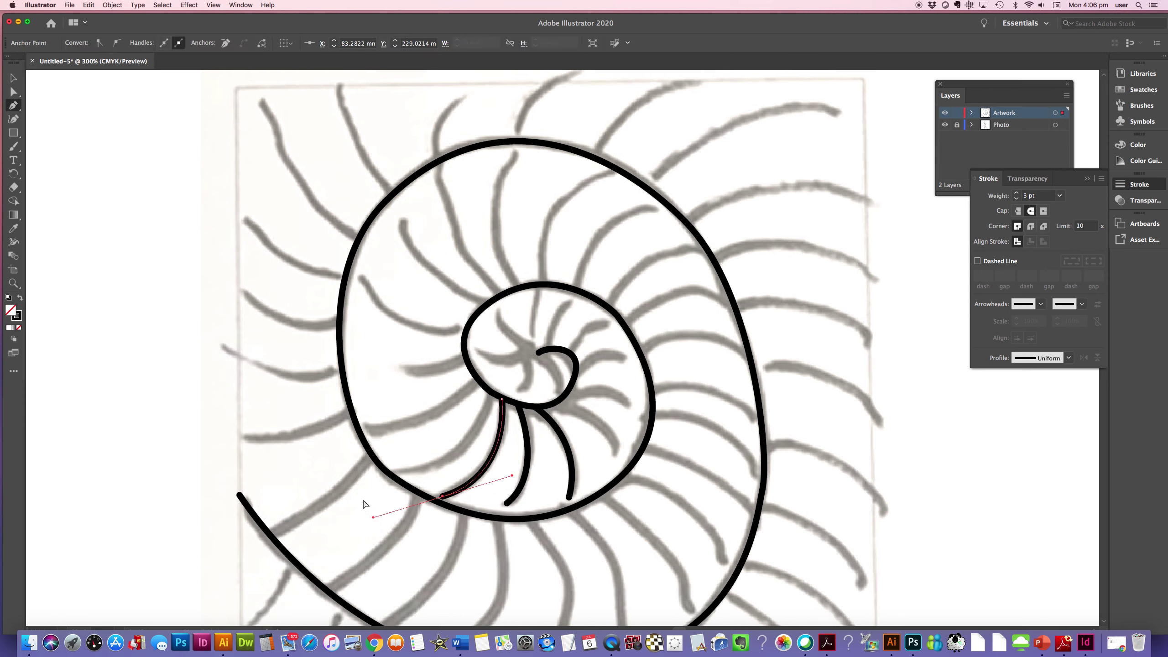
left_click(364, 504, "super")
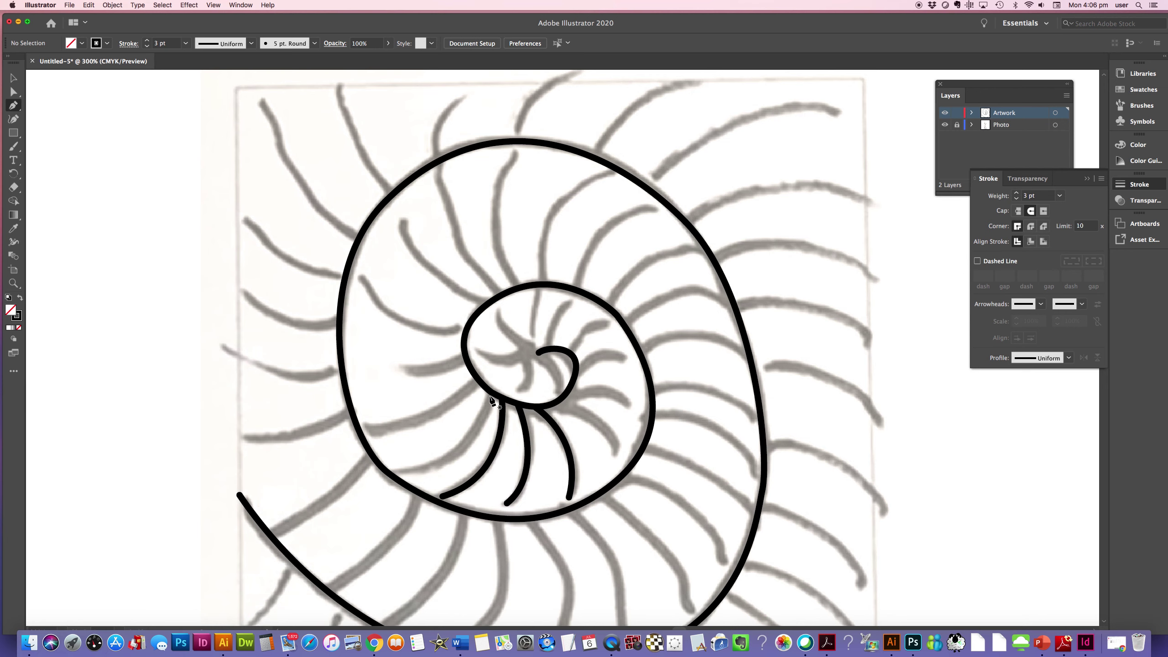
Add three more ribs curving from the inner whorl out to the left
left_click(490, 396)
left_click_drag(400, 471, 323, 473)
left_click(327, 470, "super")
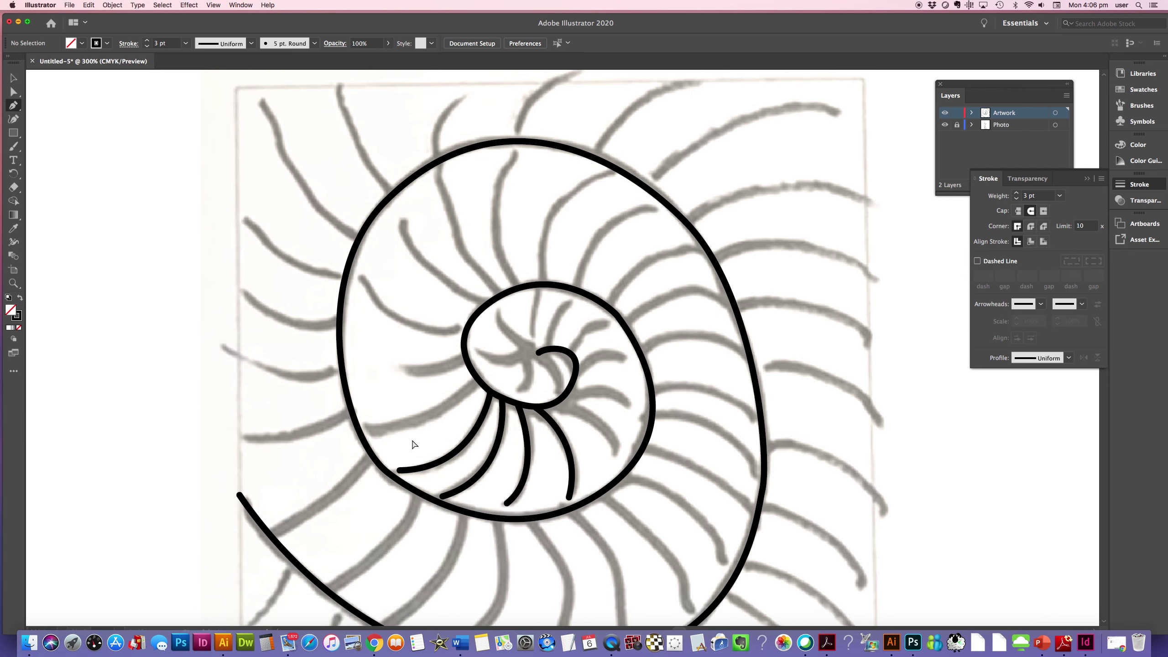
left_click(476, 379)
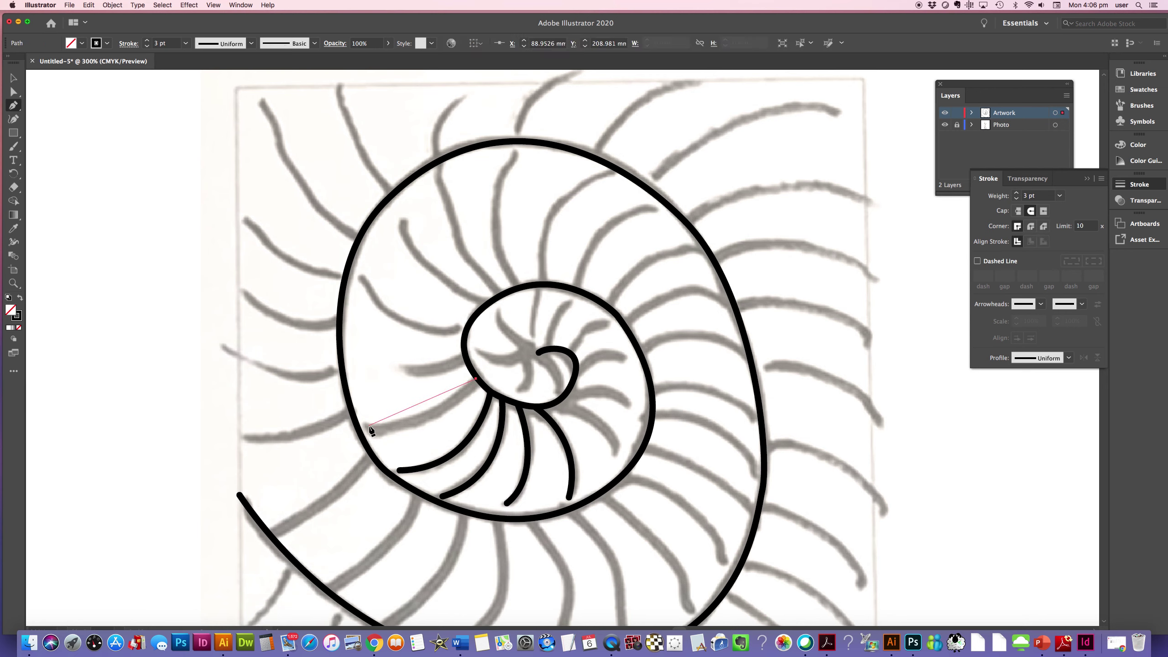
left_click_drag(368, 427, 455, 418)
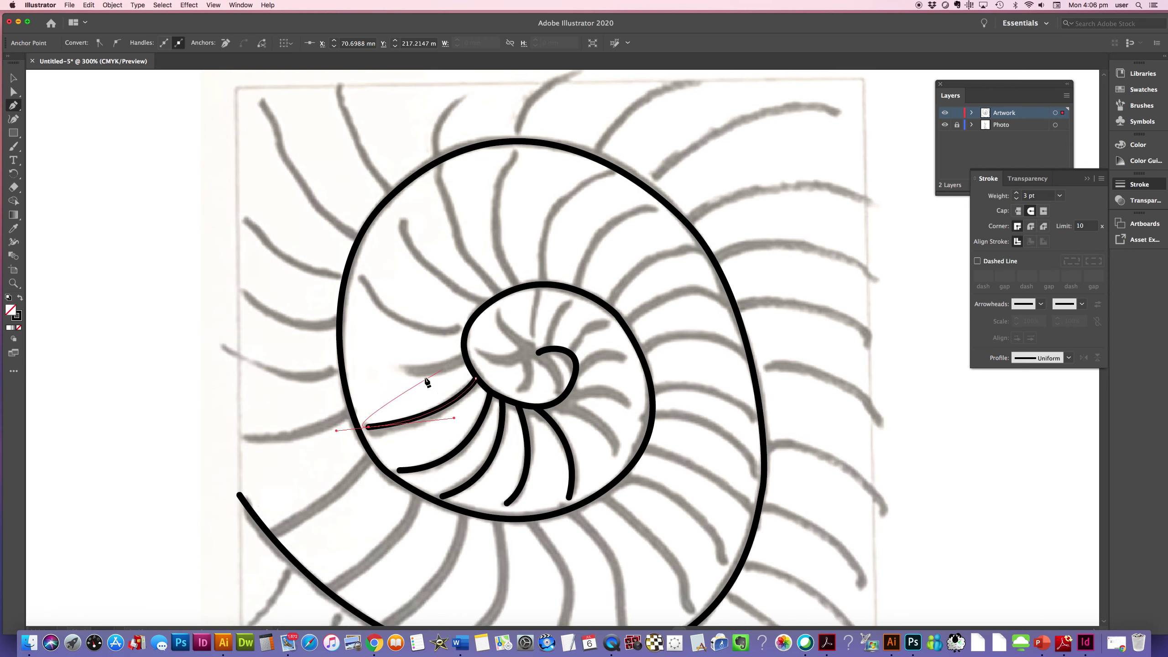
left_click(366, 388, "super")
left_click(465, 359)
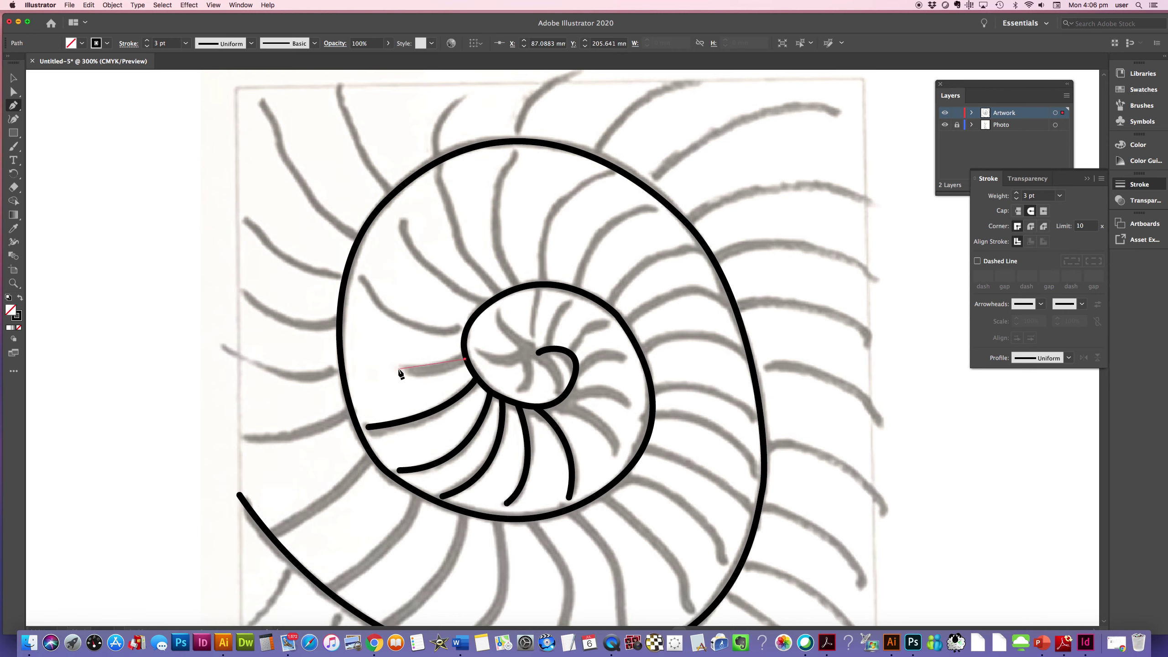
left_click_drag(398, 367, 361, 354)
left_click(372, 372, "super")
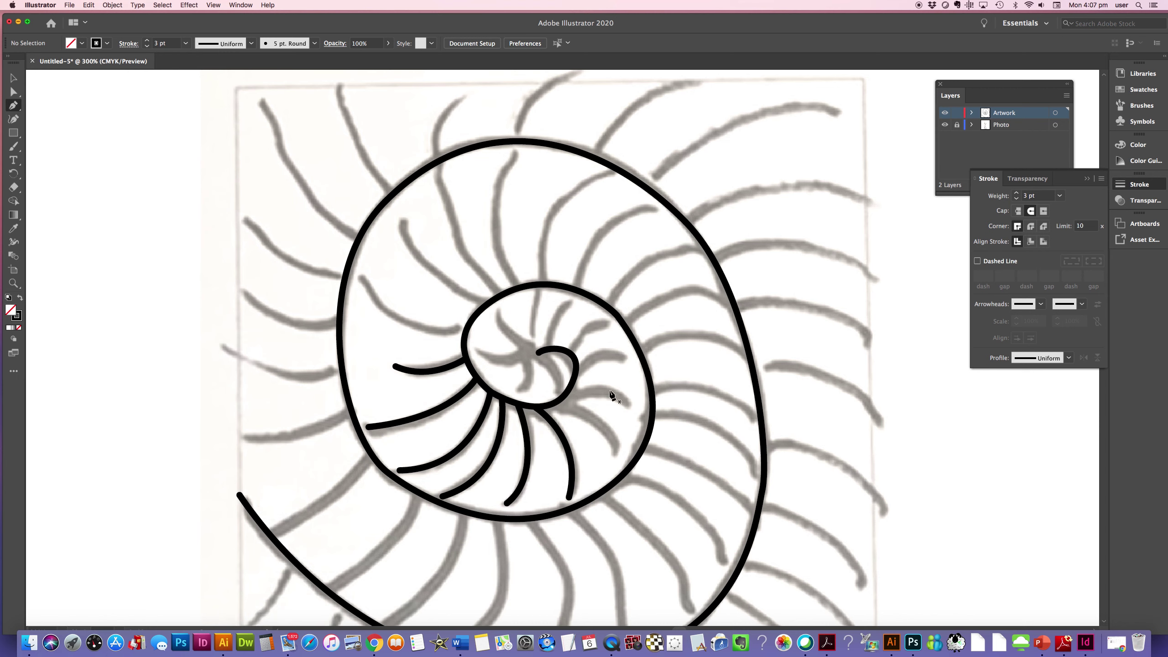
Draw two ribs from the inner spiral curving out to the right whorl edge
left_click(557, 407, "super")
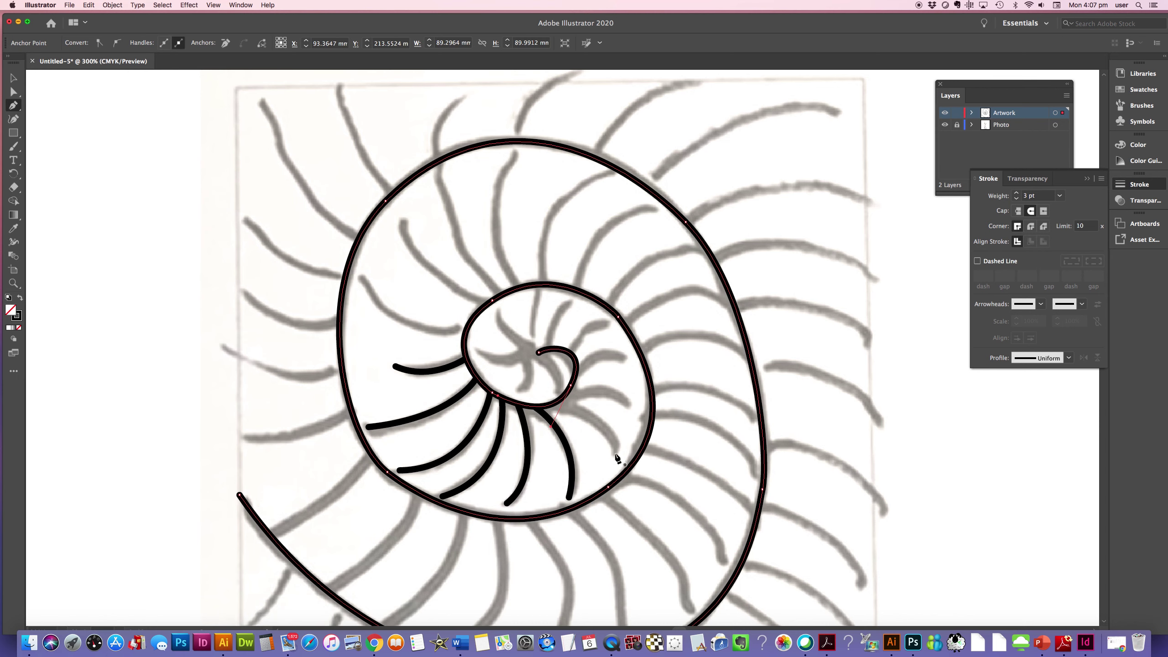
left_click(566, 413, "super")
left_click(556, 402)
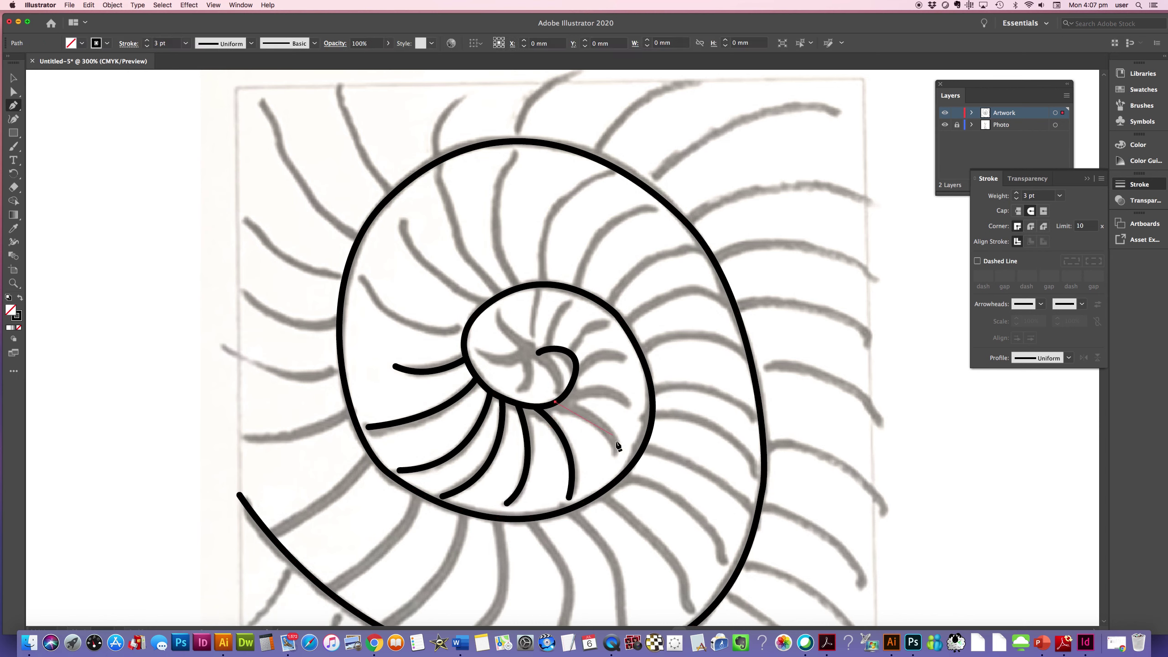
left_click_drag(616, 450, 622, 491)
left_click(622, 490, "super")
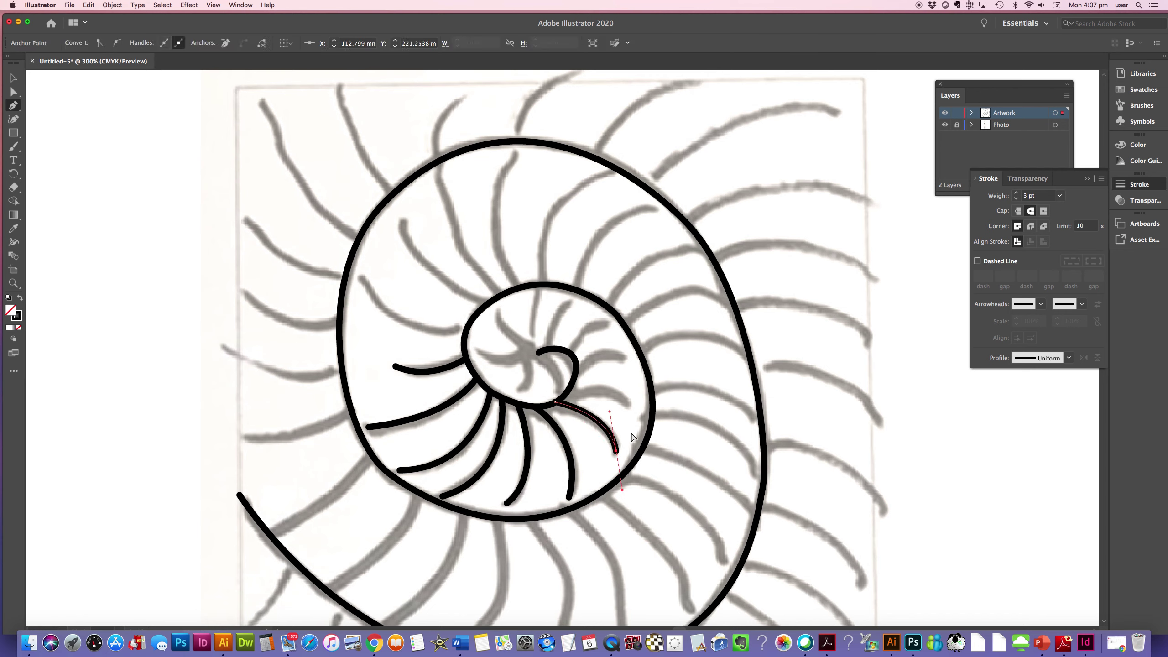
left_click(568, 391)
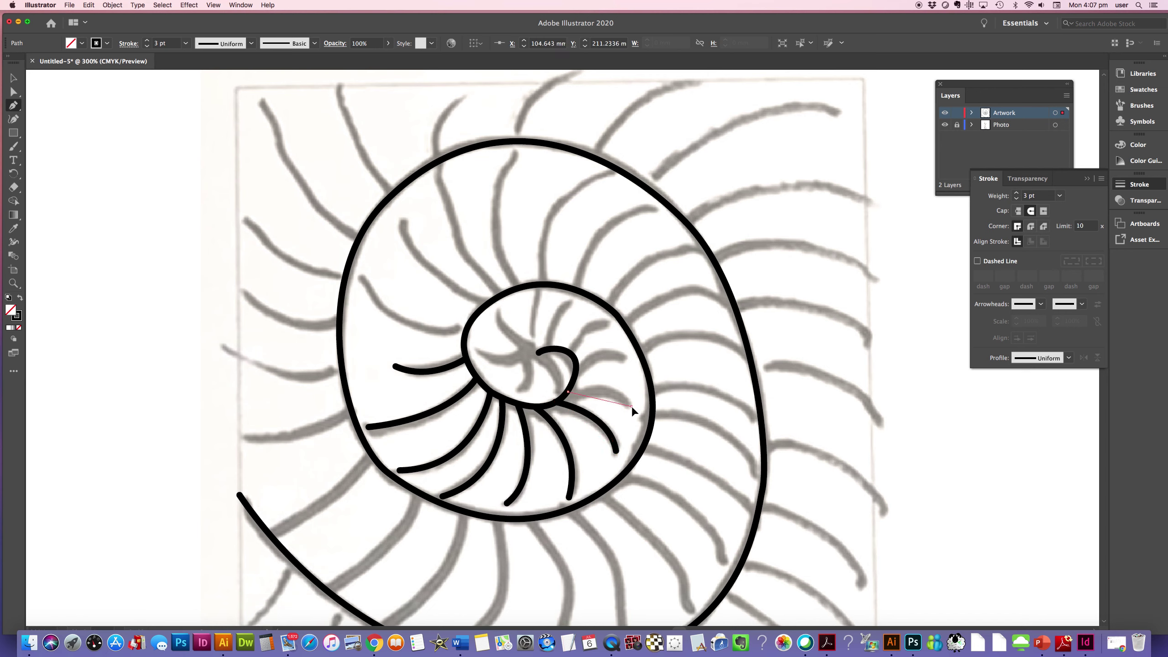
left_click_drag(631, 405, 646, 436)
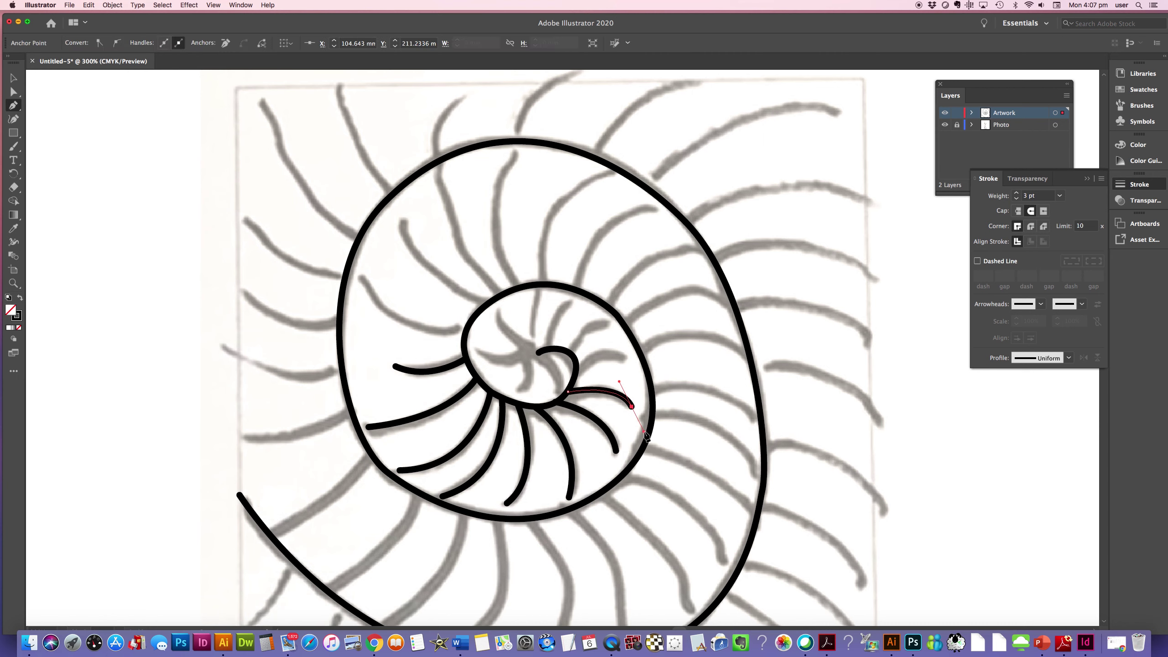
left_click(606, 376, "super")
Add two more ribs near the spiral centre, then zoom out to see the shell
left_click(576, 371)
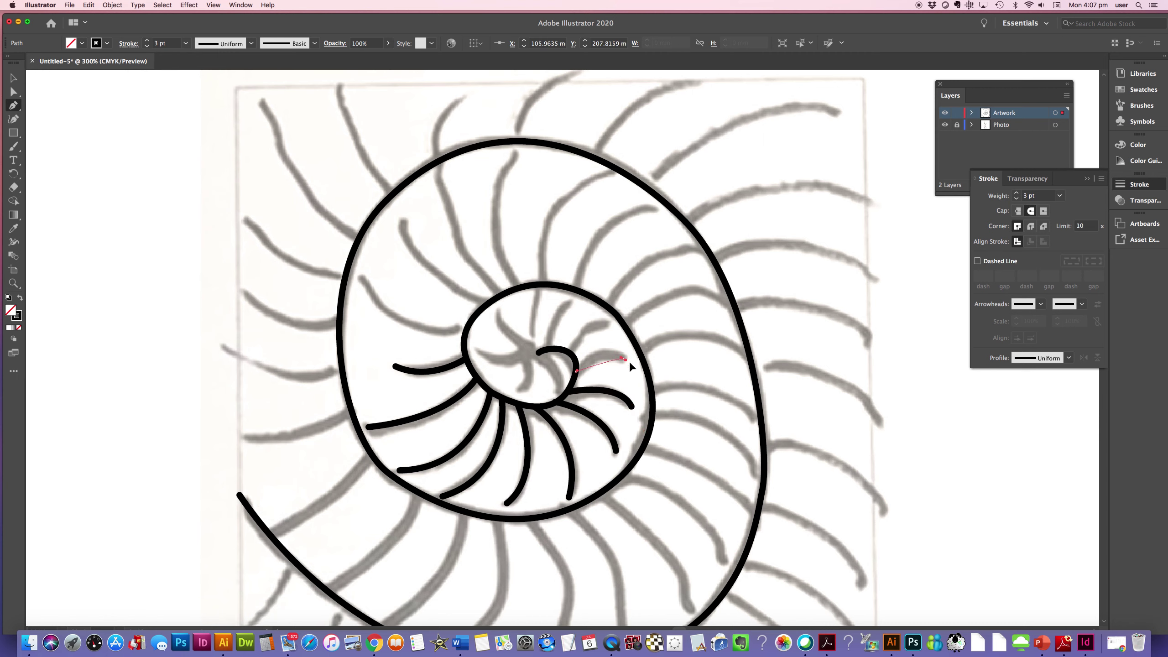
left_click_drag(630, 362, 648, 374)
left_click(648, 374, "super")
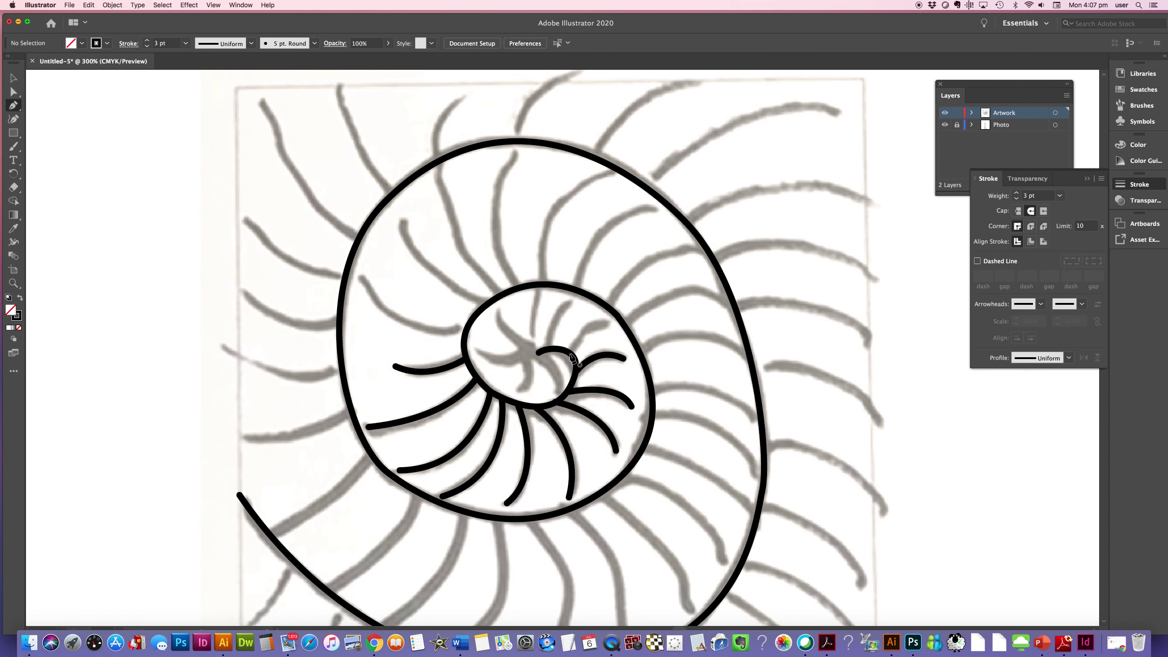
left_click(570, 353)
left_click_drag(635, 324, 637, 327)
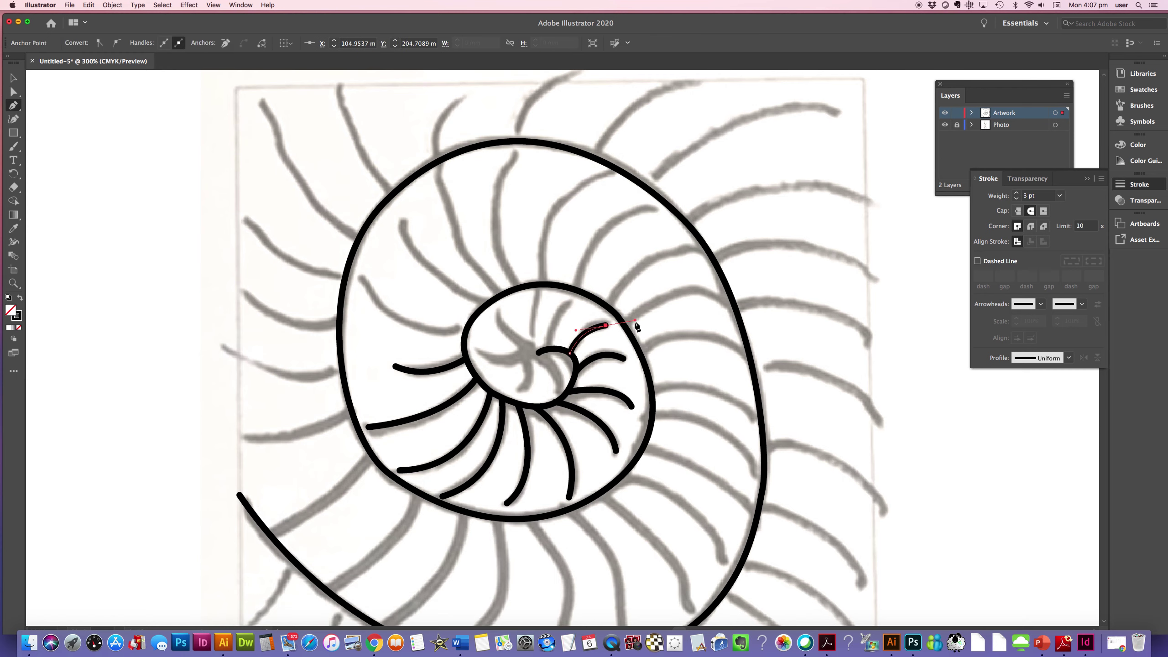
left_click(616, 339, "super")
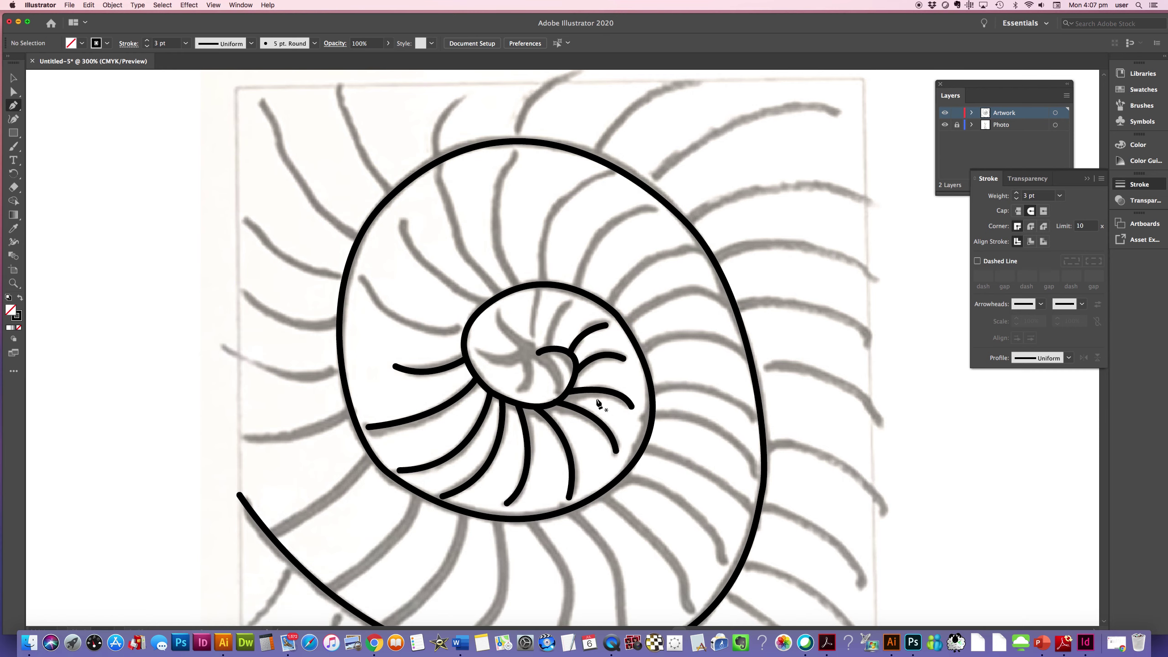
left_click(562, 424, "alt+super")
left_click(562, 424, "alt+super")
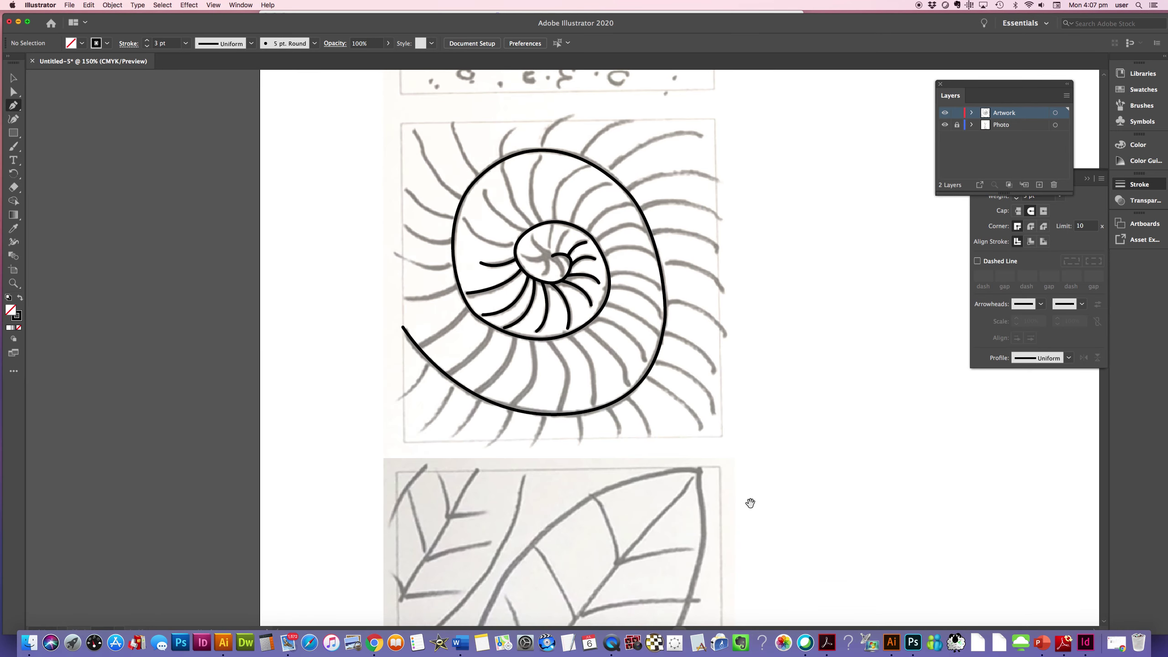
Pan down to the leaf drawing and anchor a new path at the leaf's bottom corner
mouse_move(751, 501)
left_mouse_down()
mouse_move(731, 225)
mouse_move(726, 243)
left_mouse_up()
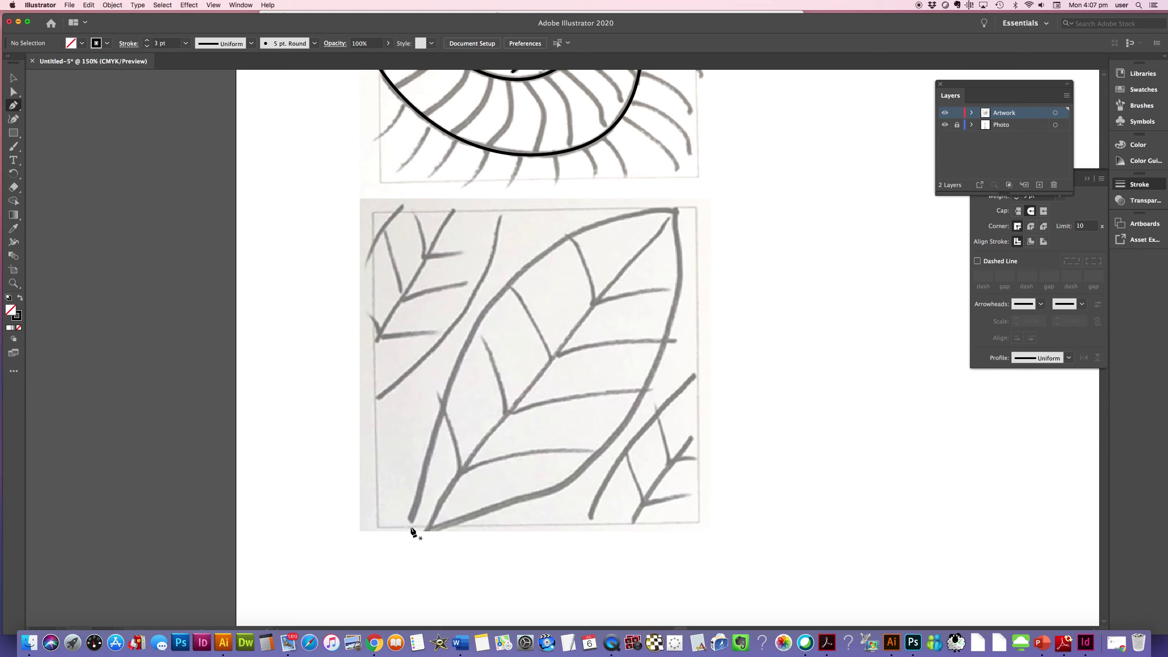
left_click_drag(422, 487, 421, 487)
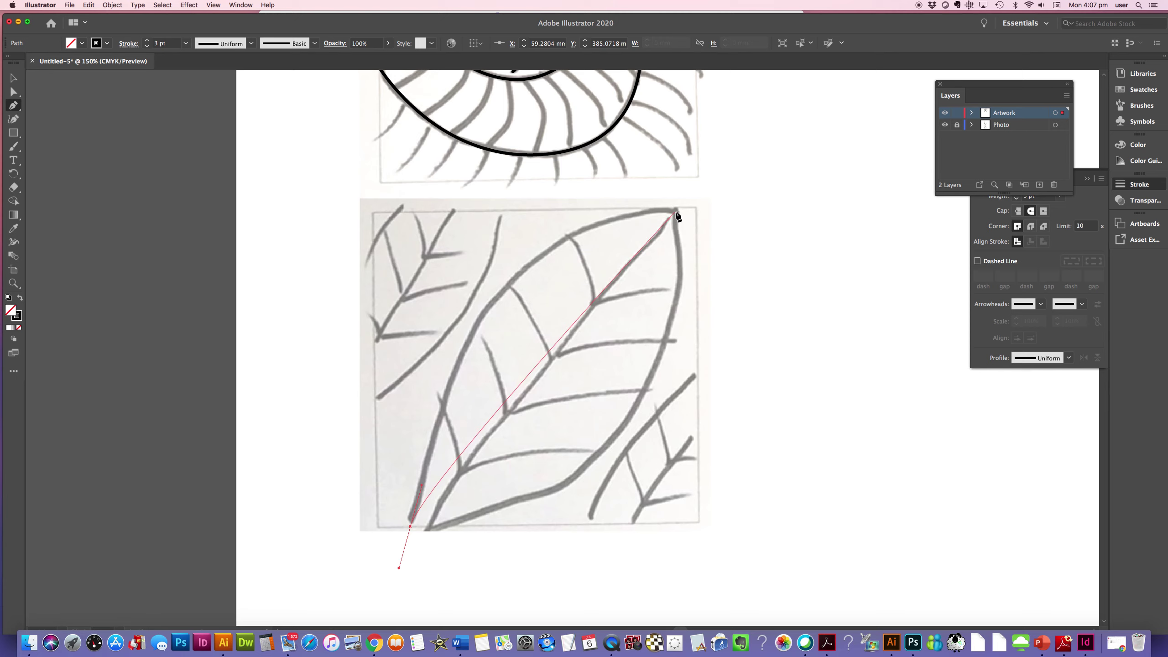
Trace the leaf's edge with smooth Pen anchors from tip to bottom corner, closing the black outline
left_click_drag(675, 211, 727, 199)
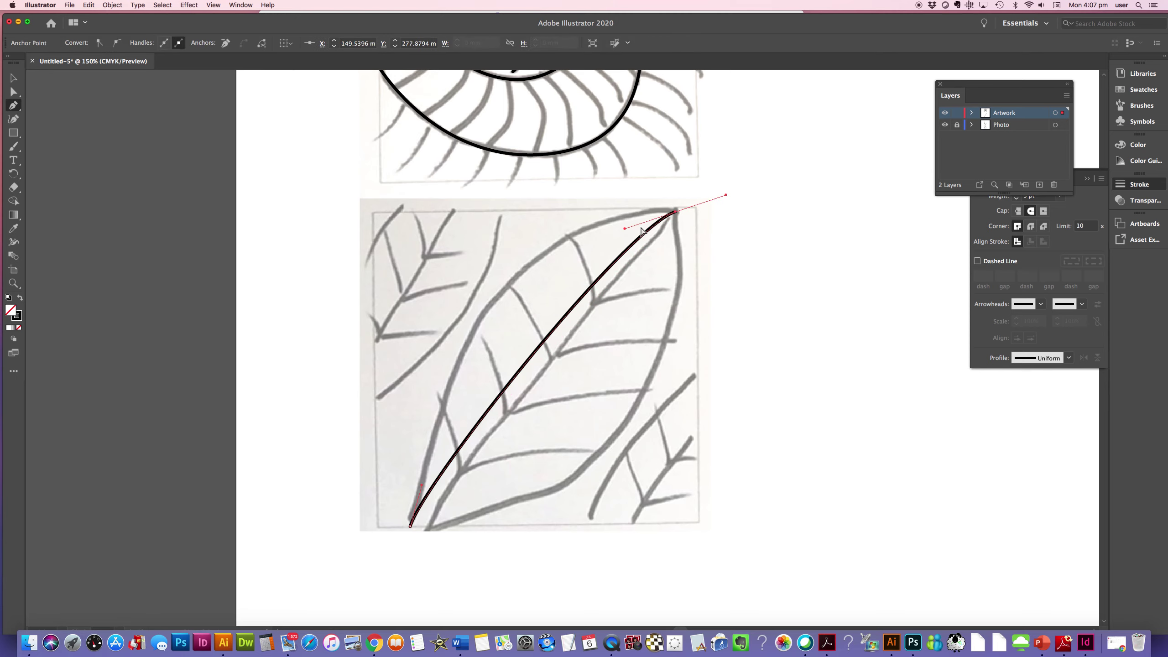
mouse_move(623, 225)
left_mouse_down("super")
mouse_move(488, 247)
mouse_move(435, 231)
left_mouse_up("super")
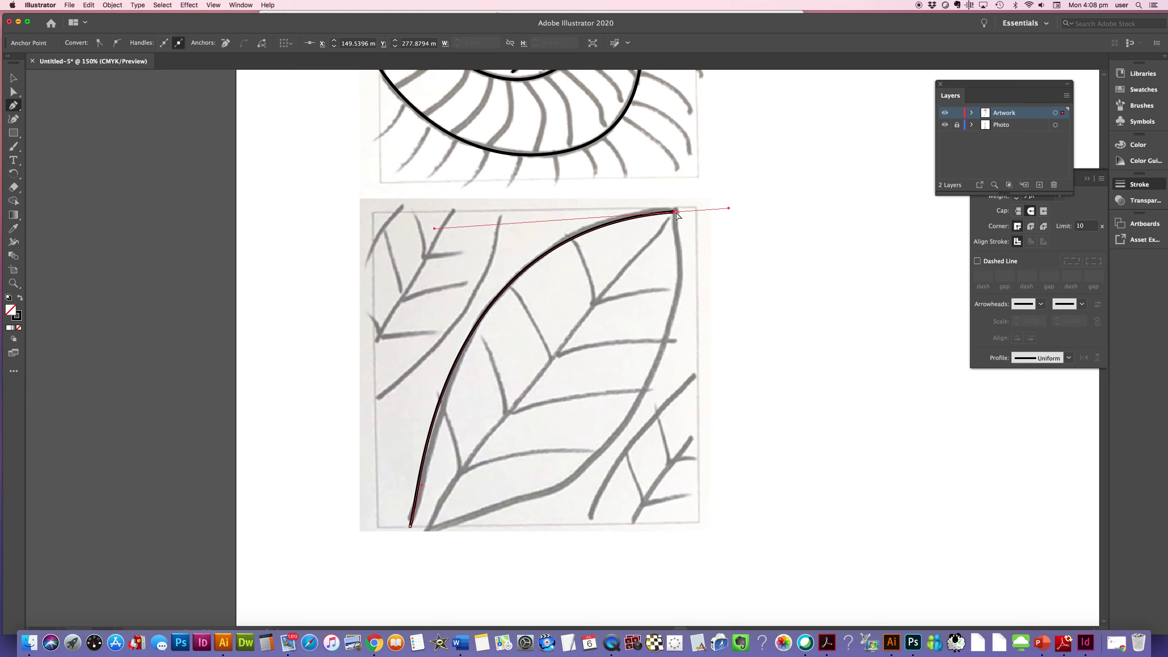
left_click_drag(677, 213, 677, 239)
left_click_drag(674, 315, 661, 344)
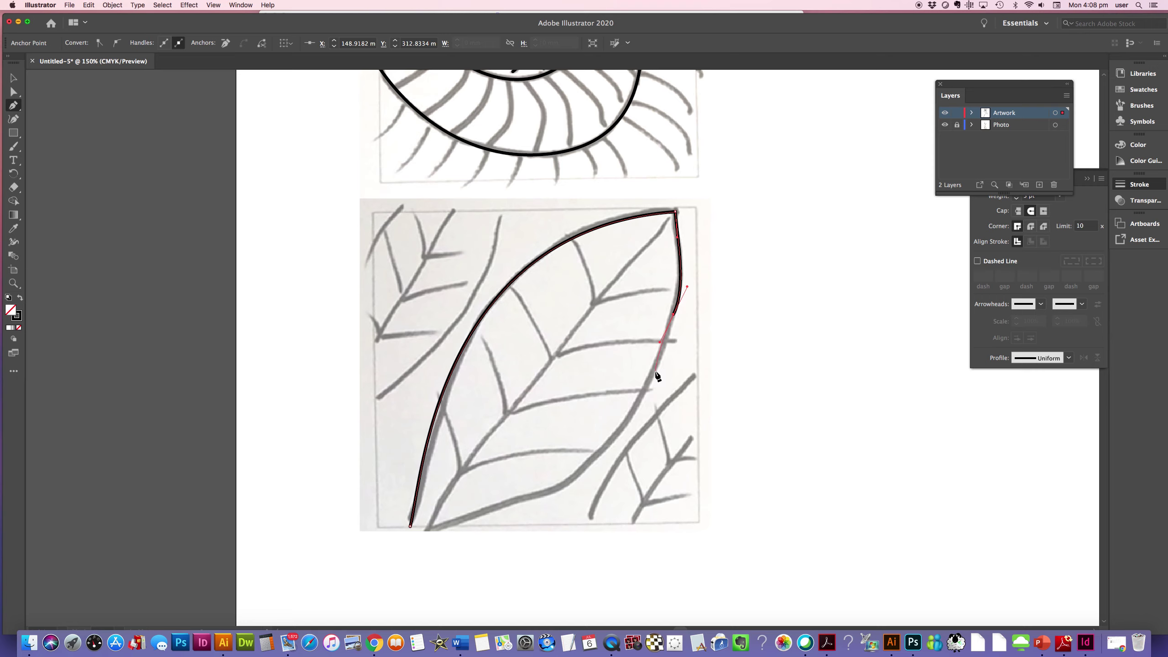
left_click_drag(654, 372, 646, 385)
left_click_drag(607, 447, 590, 463)
left_click_drag(527, 497, 485, 506)
left_click(436, 528)
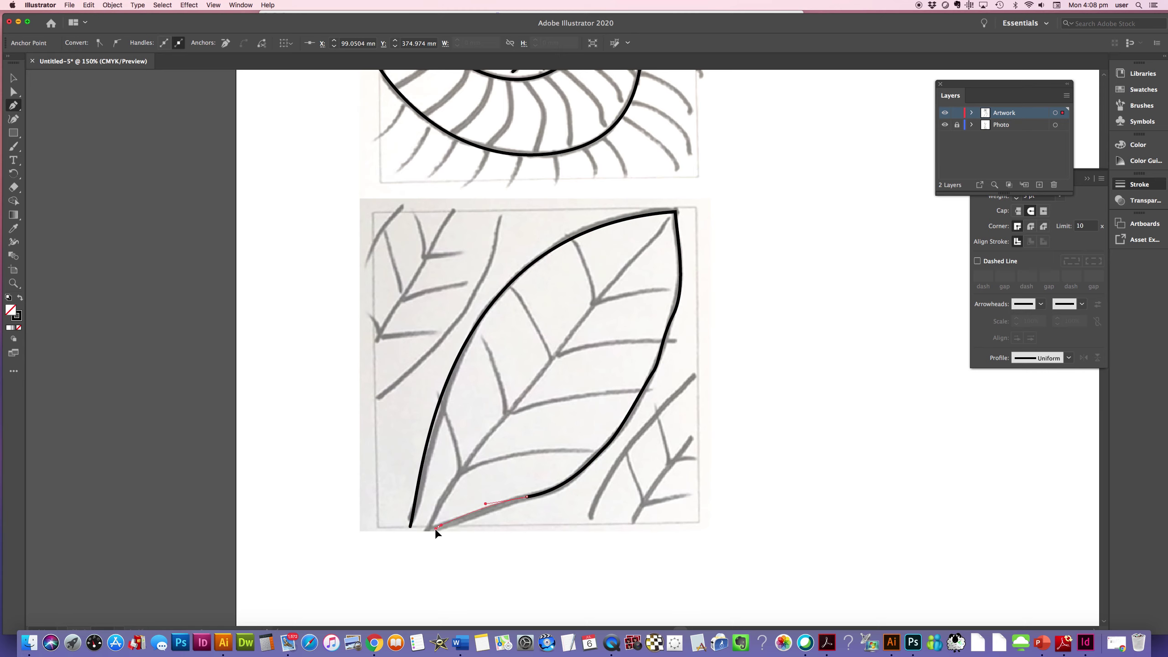
left_click_drag(432, 532, 434, 533)
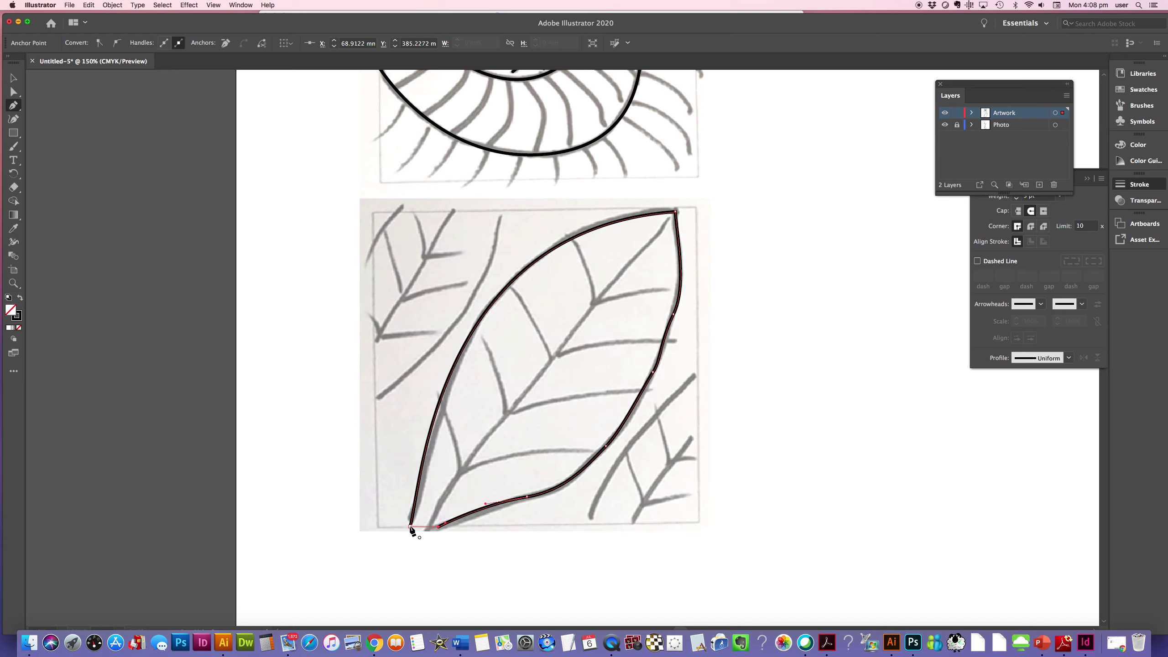
left_click(410, 527)
left_click(726, 380, "super")
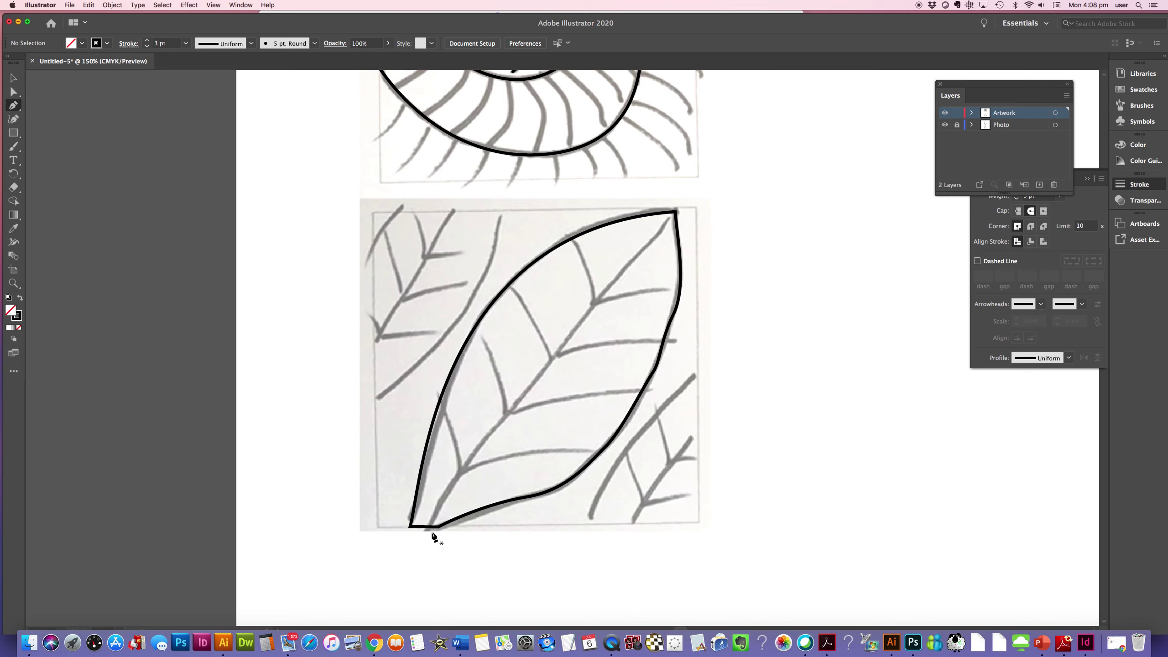
Draw the midrib as a straight line from the leaf's top tip to its bottom corner
left_click(670, 219)
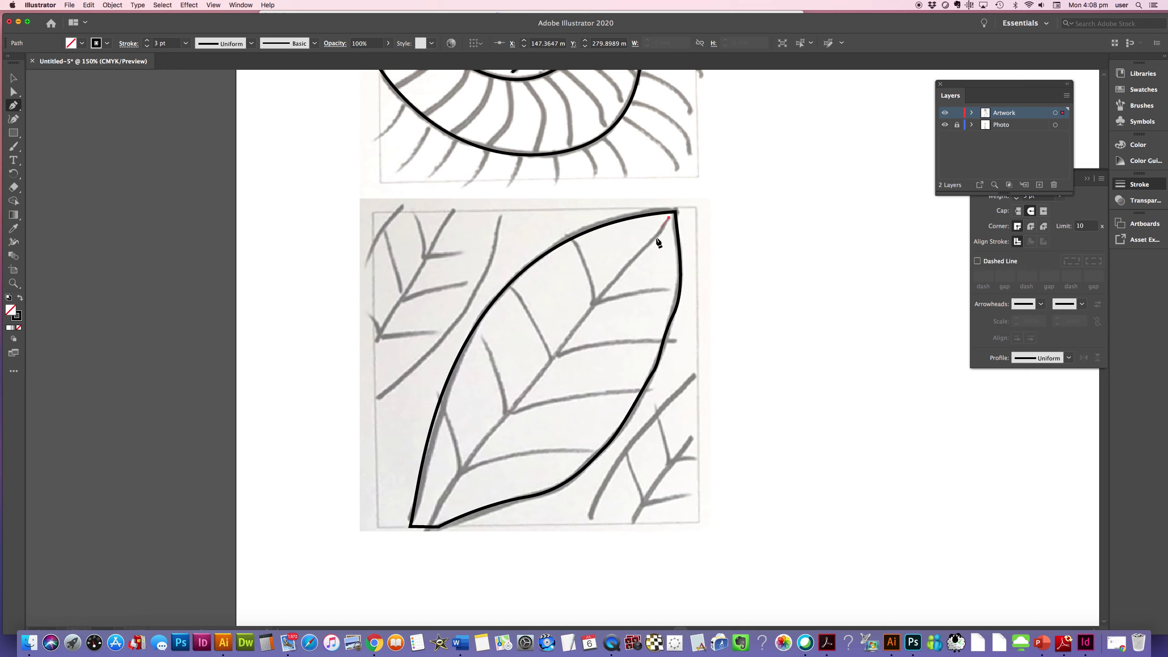
left_click_drag(429, 525, 416, 544)
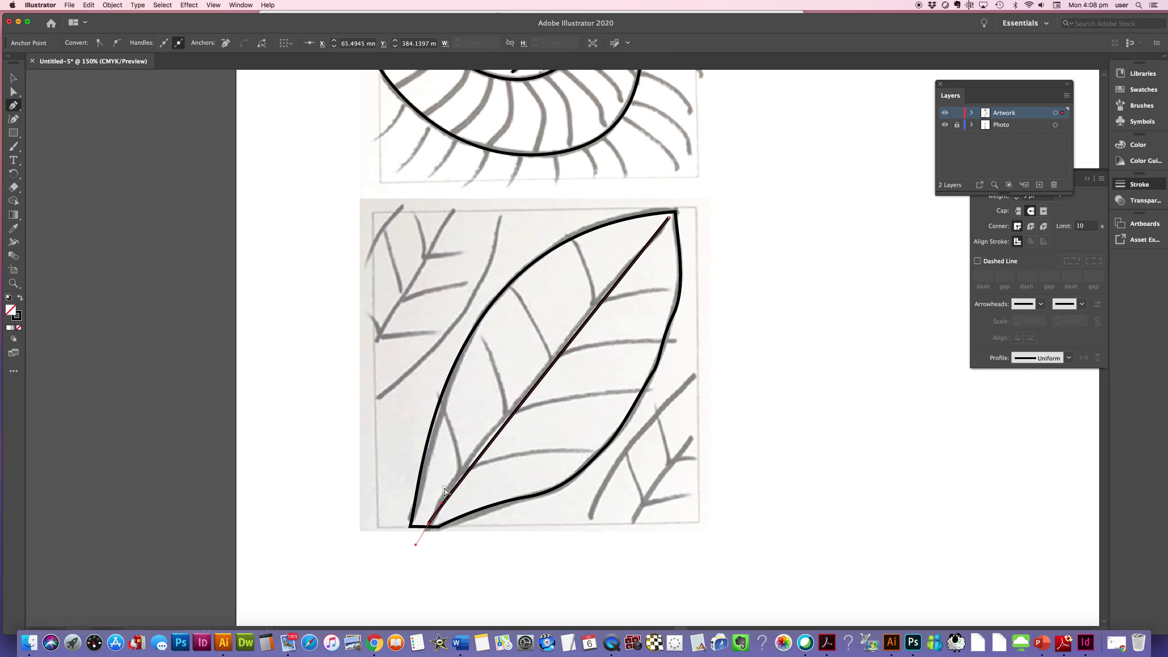
left_click(443, 501, "super")
left_click(441, 511, "super")
mouse_move(443, 506)
left_mouse_down()
mouse_move(488, 426)
mouse_move(471, 443)
left_mouse_up()
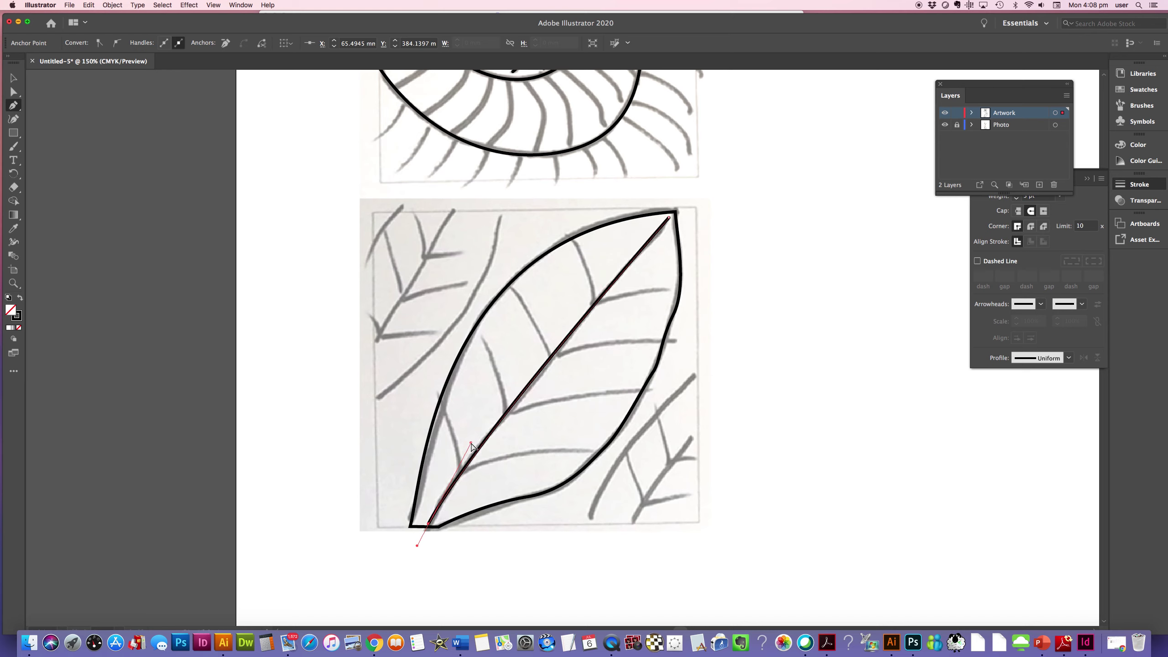
left_click(503, 453, "super")
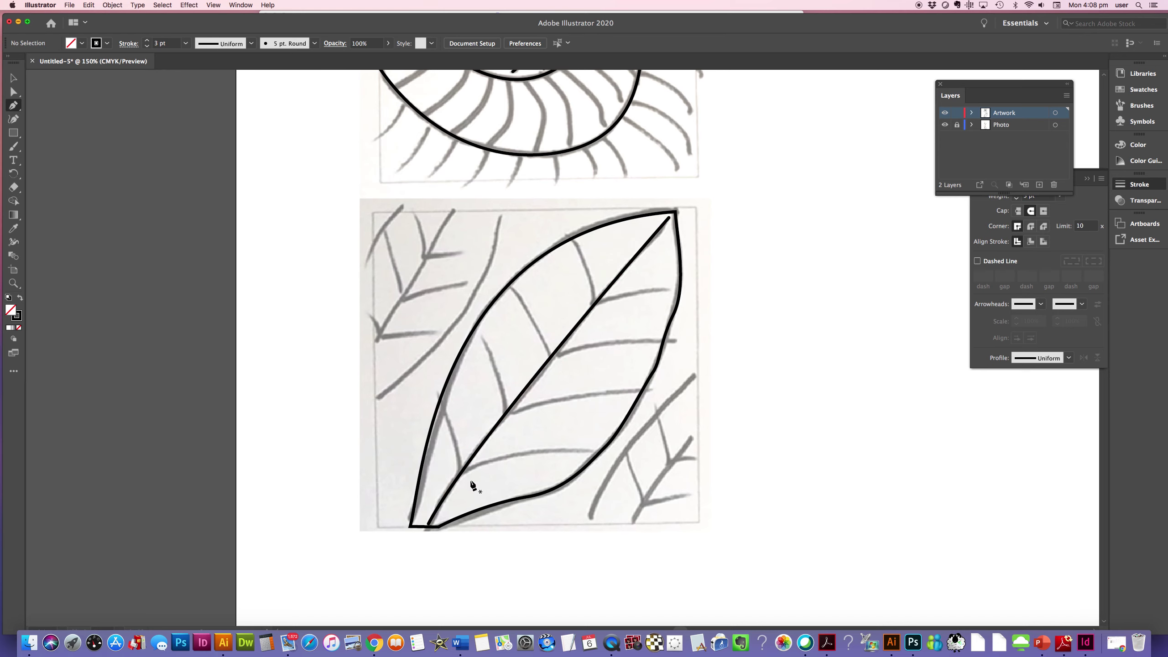
Draw a side vein from the left edge curving into the midrib, then continue toward the right edge
left_click(440, 399)
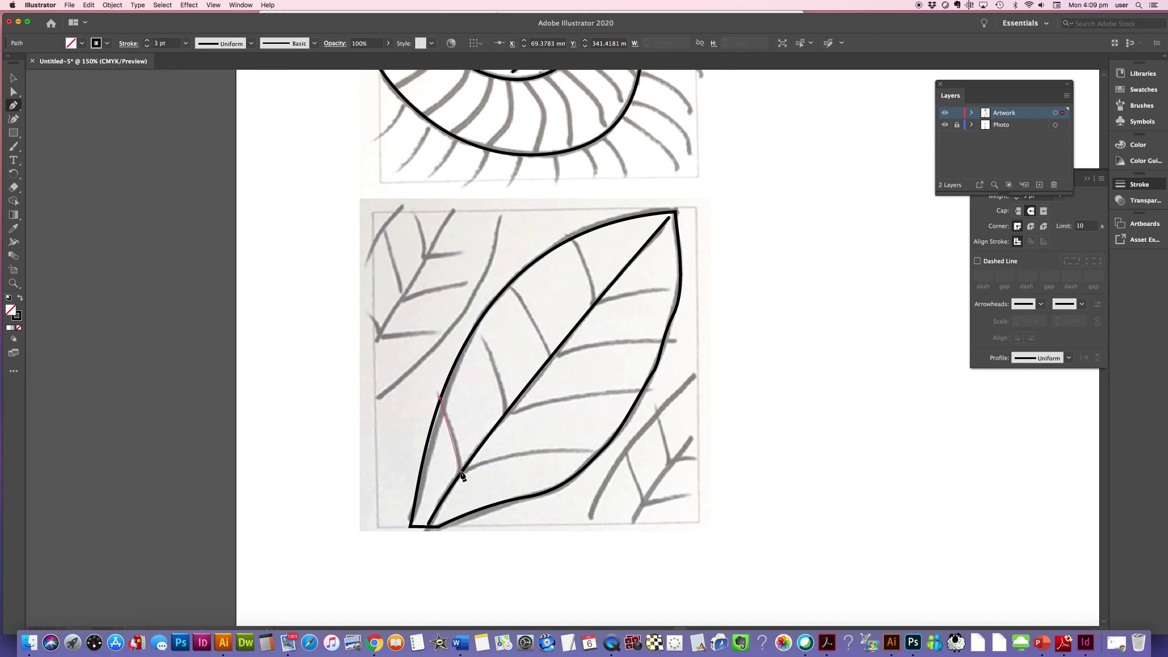
left_click_drag(460, 474, 457, 491)
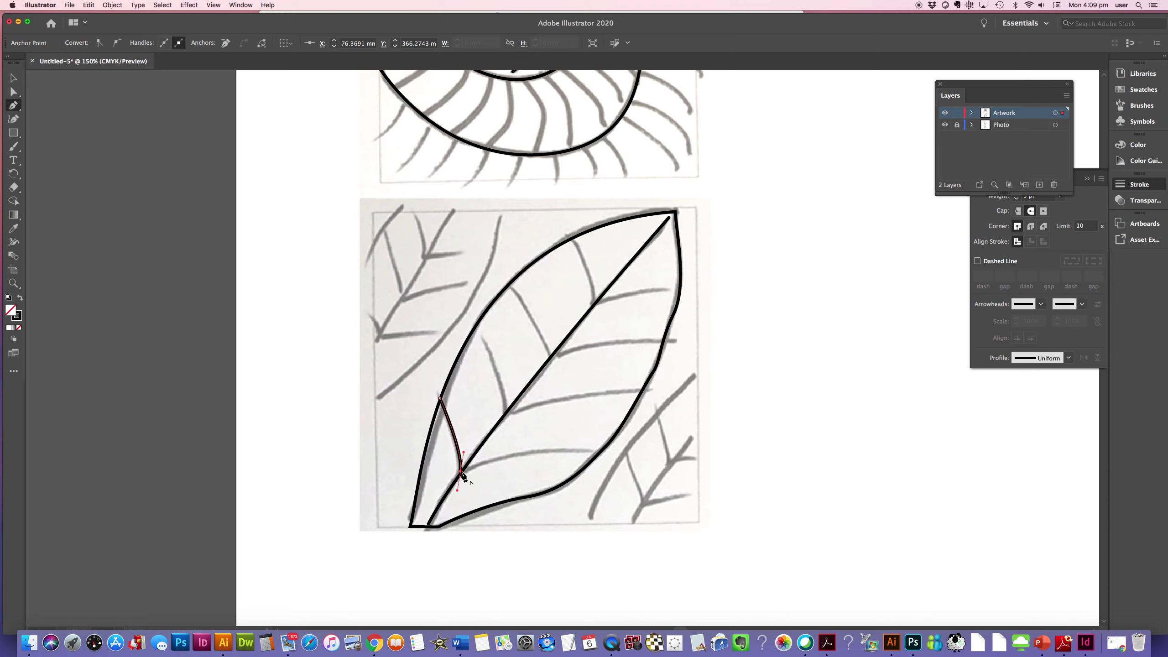
left_click(460, 472)
left_click_drag(598, 453, 706, 458)
Draw a vein from the upper-left edge to the midrib, then out to the right edge
left_click(569, 441, "super")
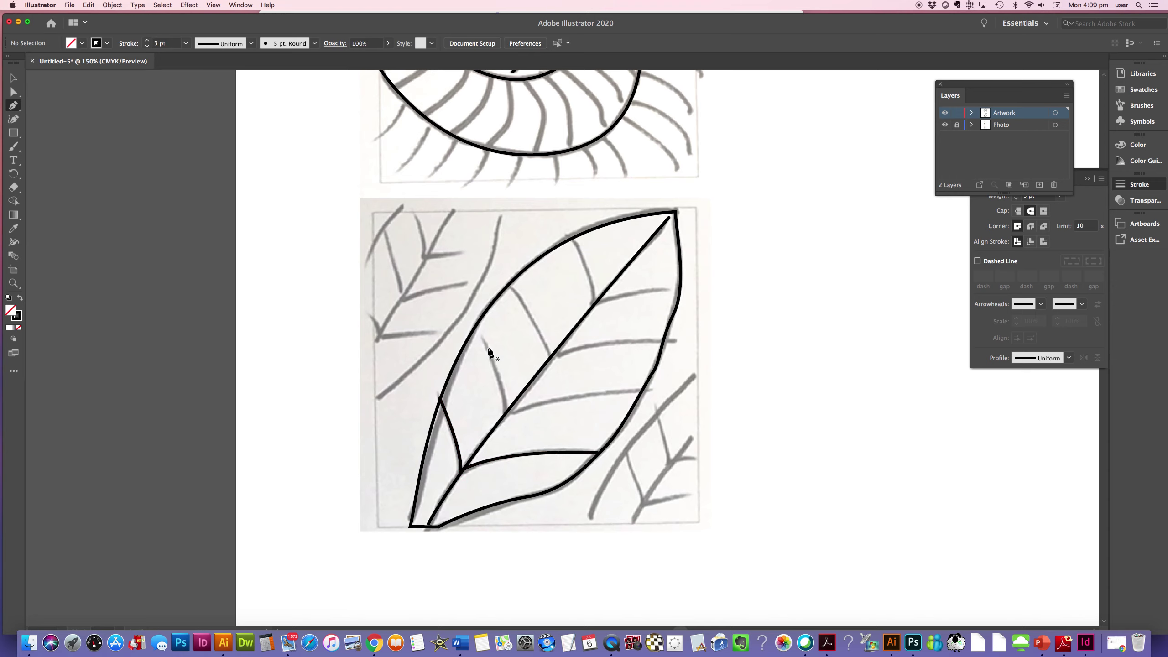
left_click(476, 327)
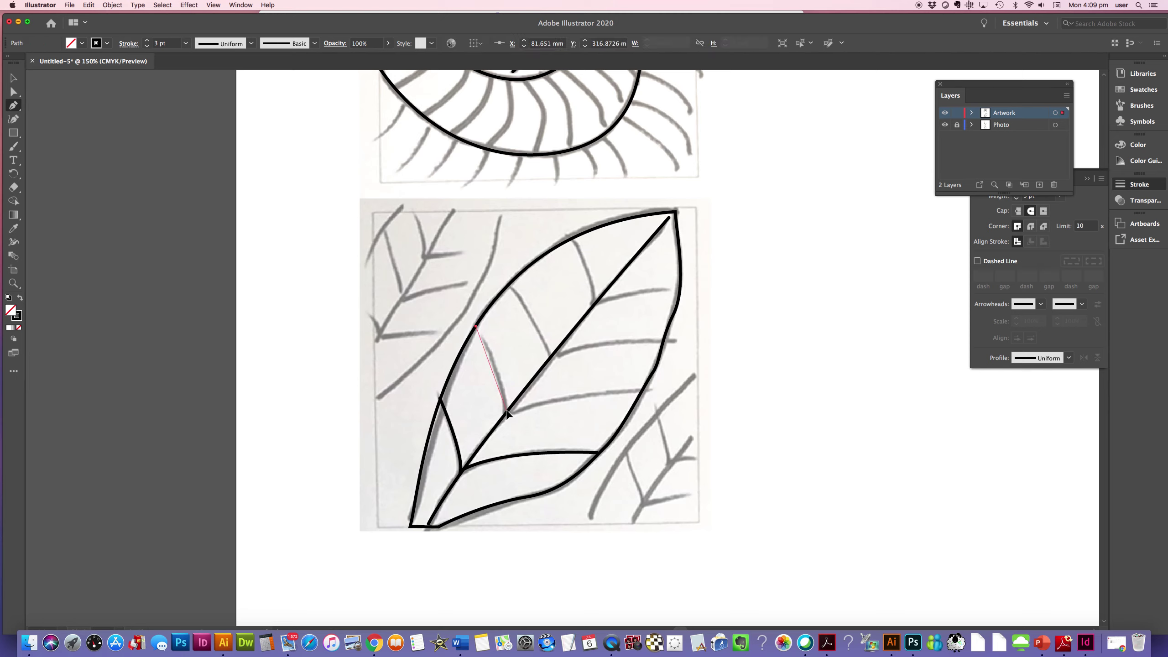
left_click_drag(507, 413, 502, 432)
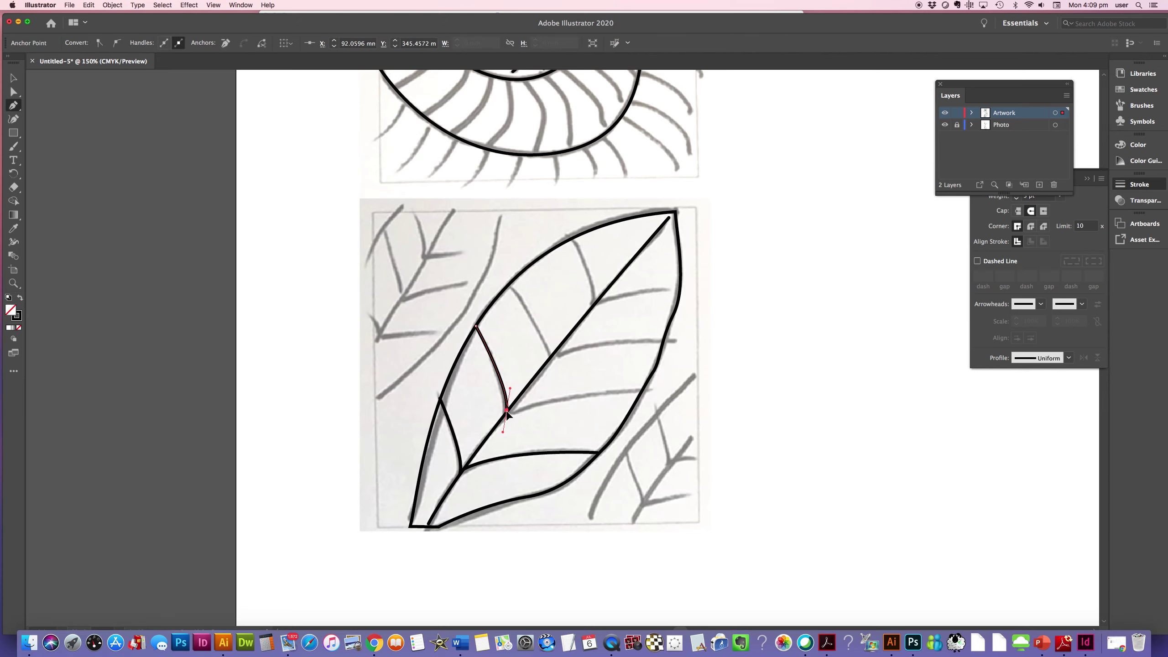
left_click(507, 411)
left_click_drag(641, 390, 699, 389)
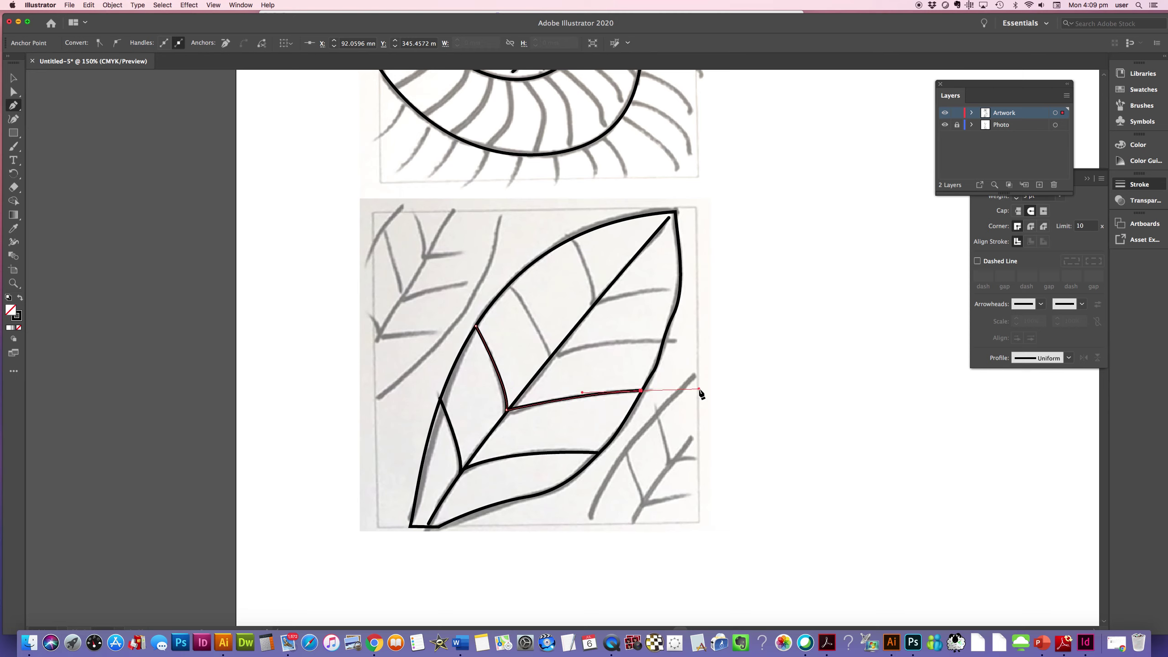
left_click(616, 385, "super")
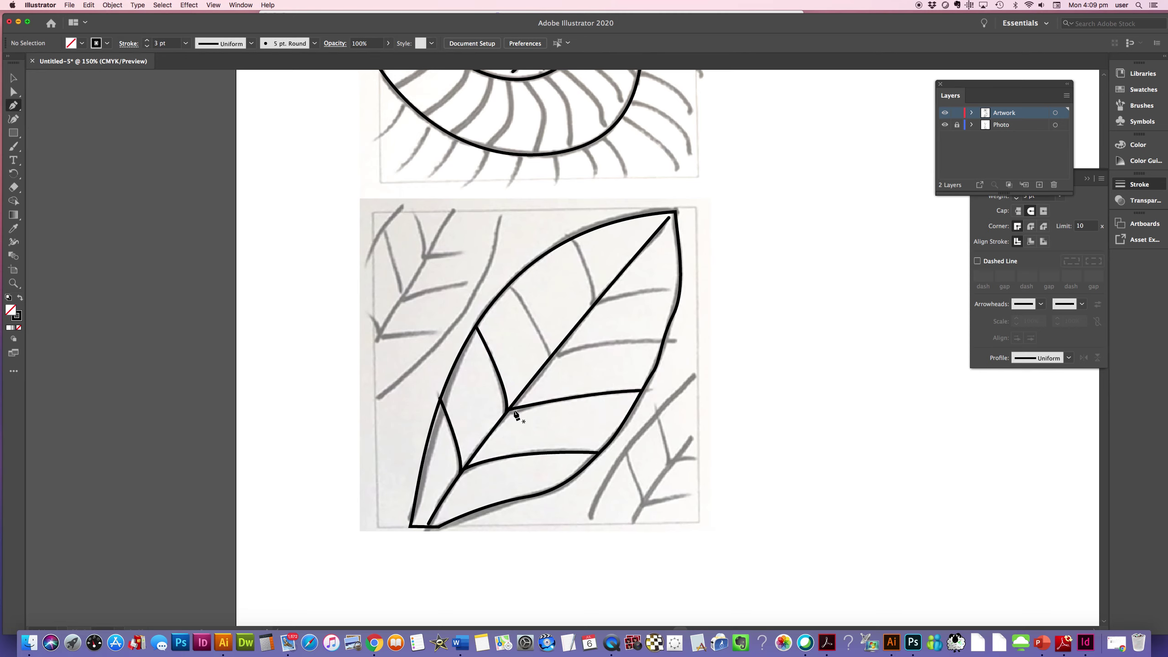
Add a higher vein pair from the upper-left outline to the midrib and out to the right edge
left_click(509, 284)
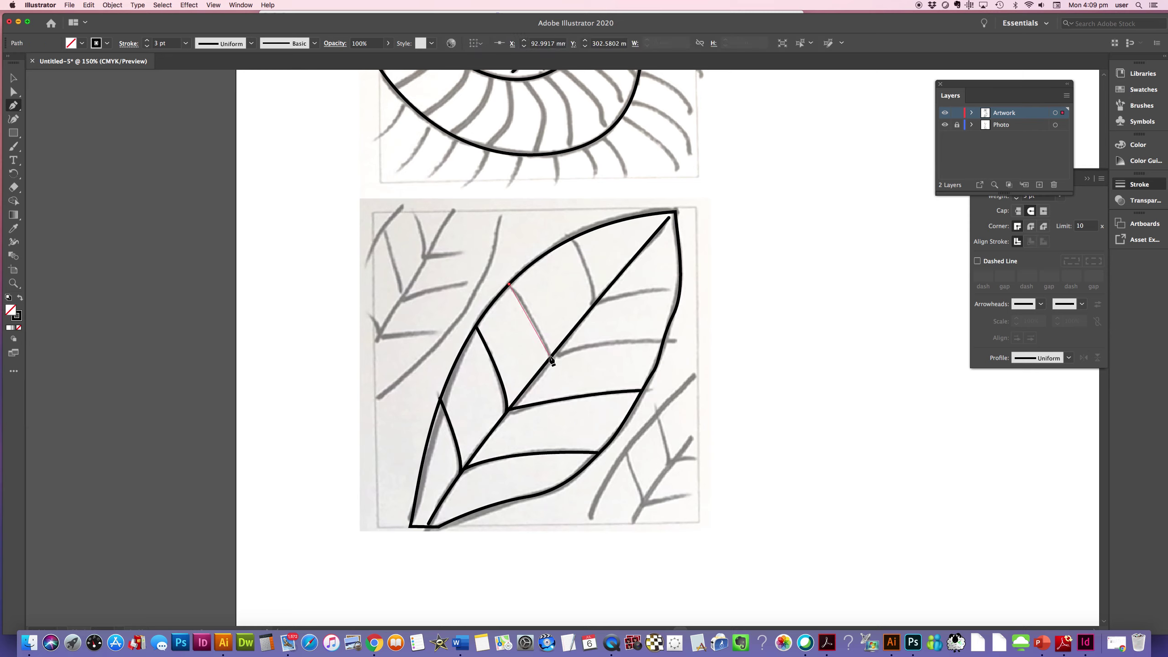
left_click_drag(551, 361, 554, 389)
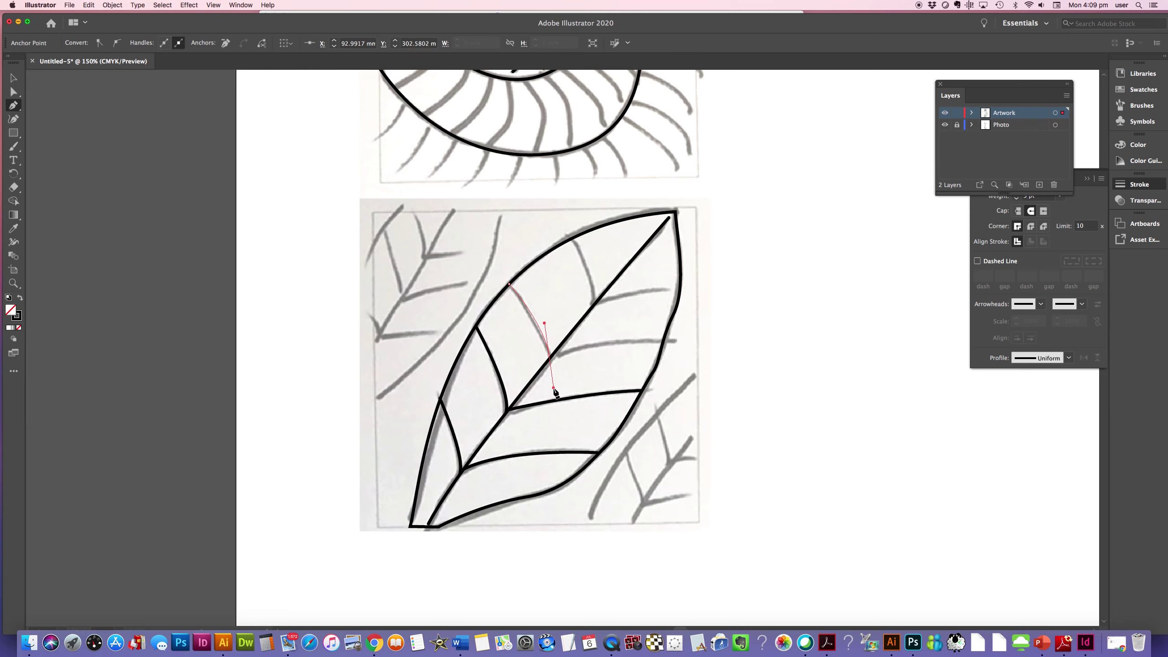
left_click(550, 359)
left_click(663, 339)
left_click_drag(669, 340, 718, 341)
Draw the topmost vein pair near the tip, from the top edge to the midrib and right edge
left_click(621, 320, "super")
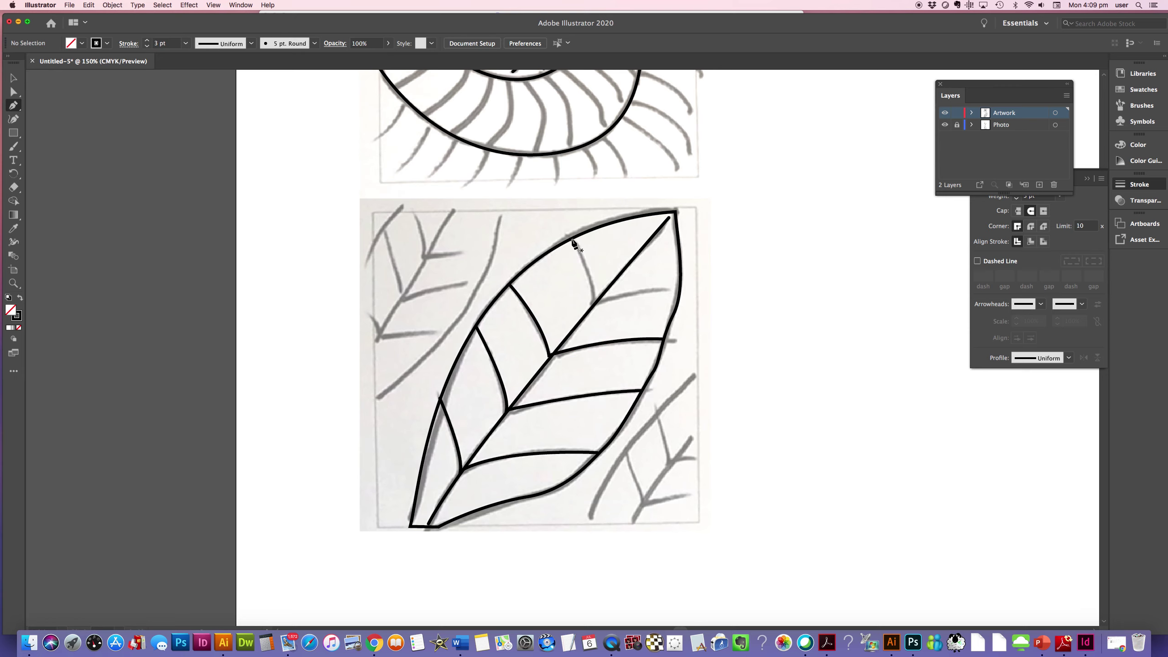
left_click(573, 239)
mouse_move(594, 318)
left_mouse_down()
mouse_move(593, 341)
mouse_move(597, 307)
left_mouse_up()
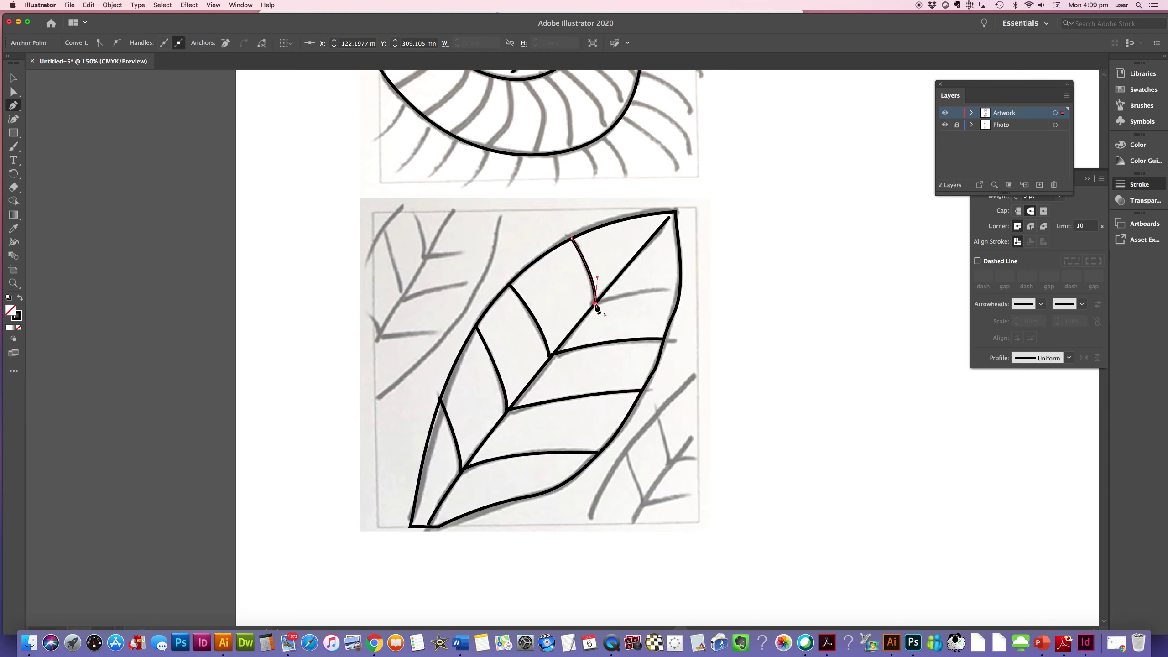
left_click_drag(620, 298, 626, 299)
left_click(680, 288)
left_click_drag(708, 291, 707, 290)
left_click(660, 270, "super")
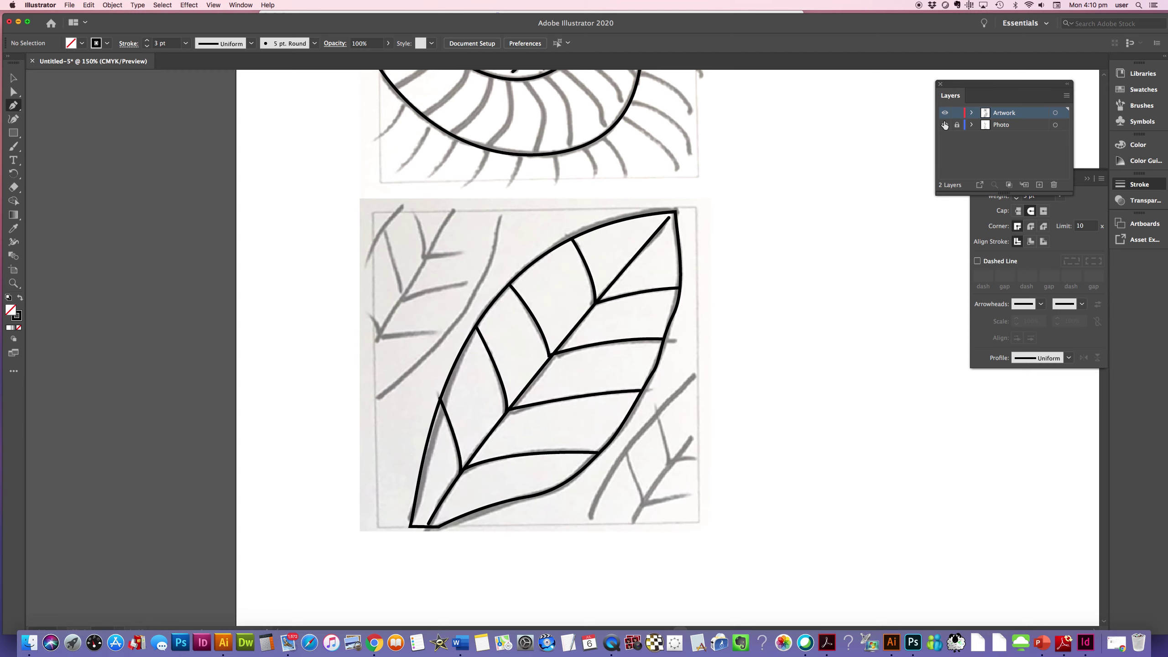
scroll(794, 247, "up", 2)
scroll(794, 248, "up", 10)
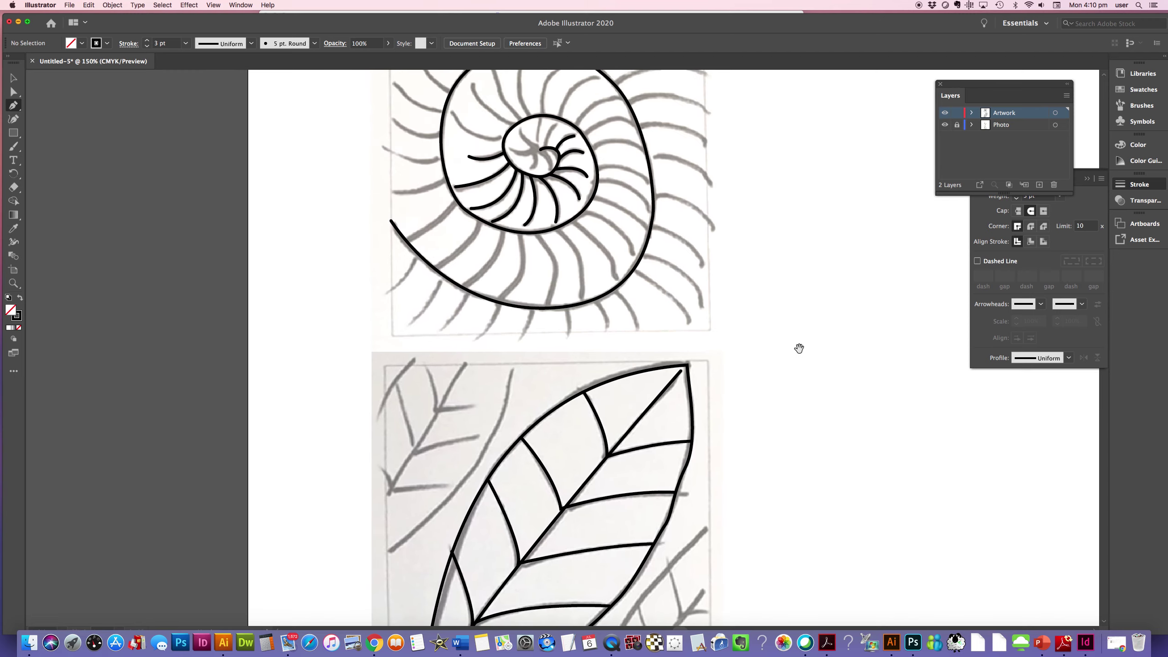
left_click(944, 125)
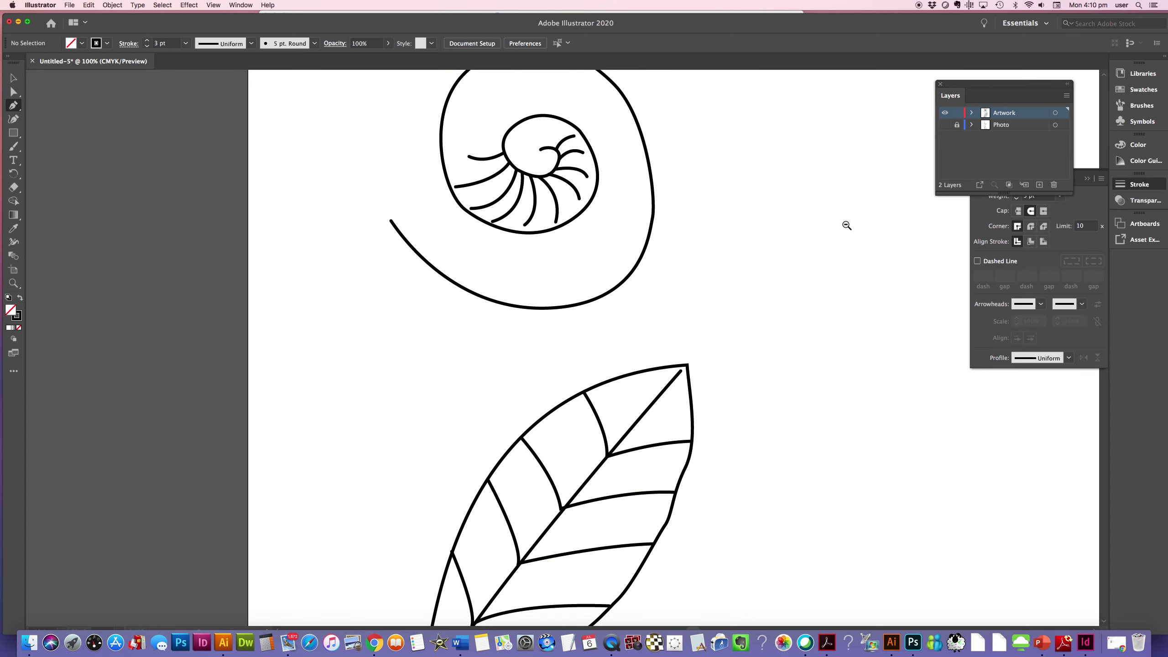
key("super+1")
left_click_drag(556, 355, 673, 266)
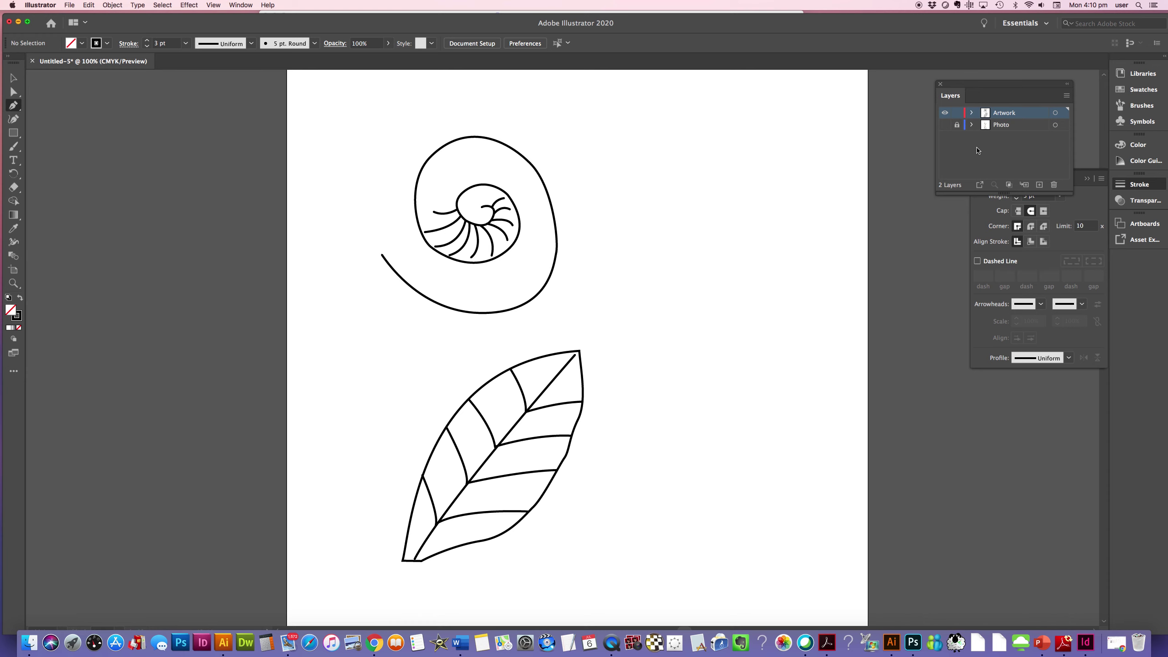
left_click(944, 124)
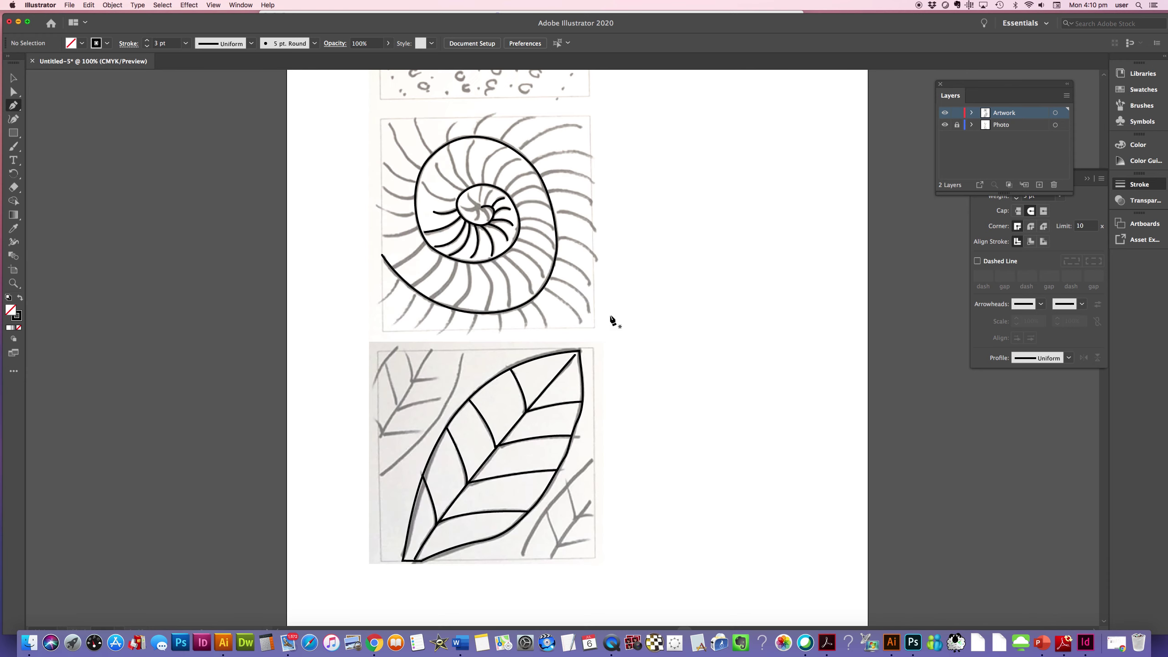
left_click(13, 133)
Draw square frames around the leaf and spiral panels and hide the reference photo layer
left_click_drag(378, 352, 594, 561)
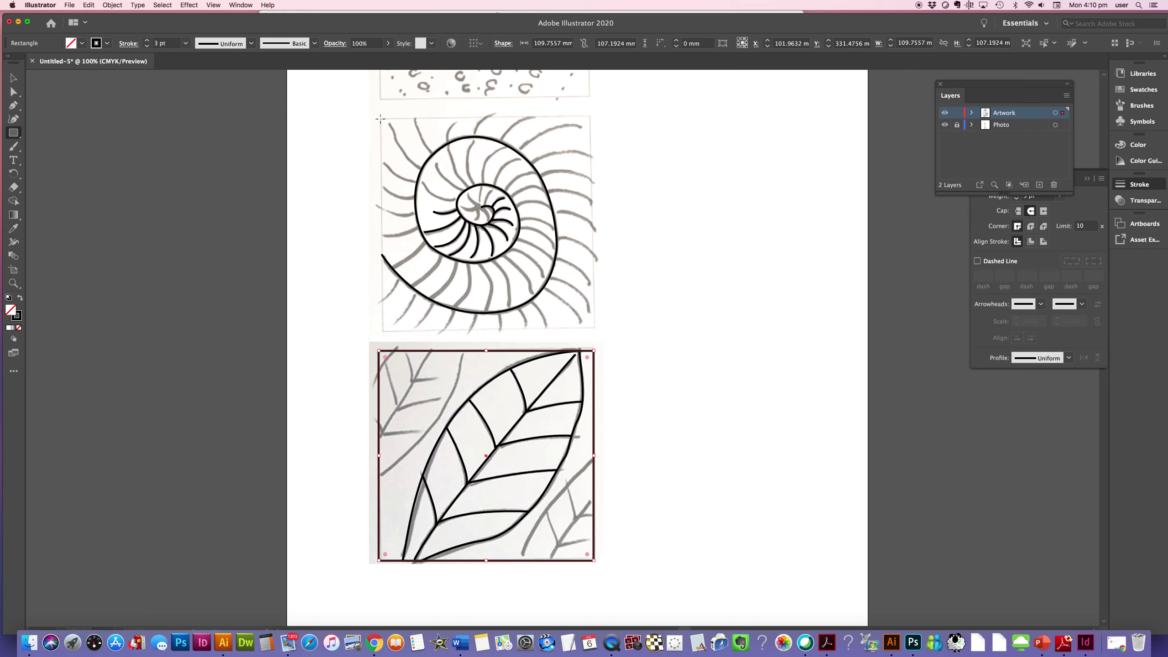
left_click_drag(380, 119, 595, 328)
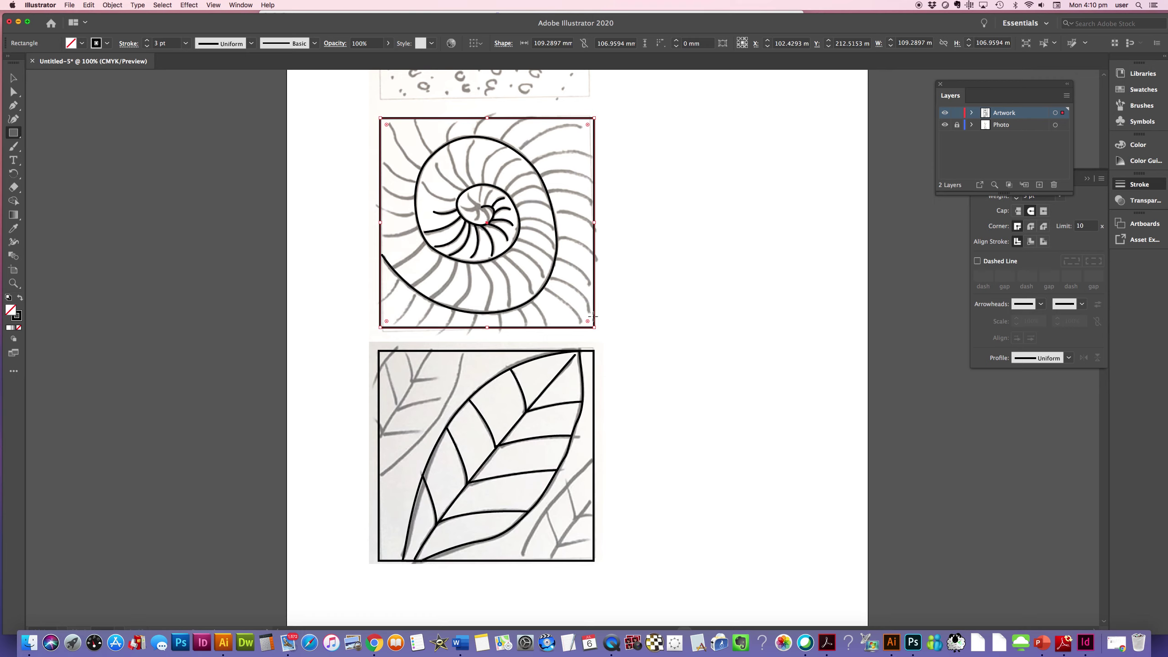
left_click(945, 125)
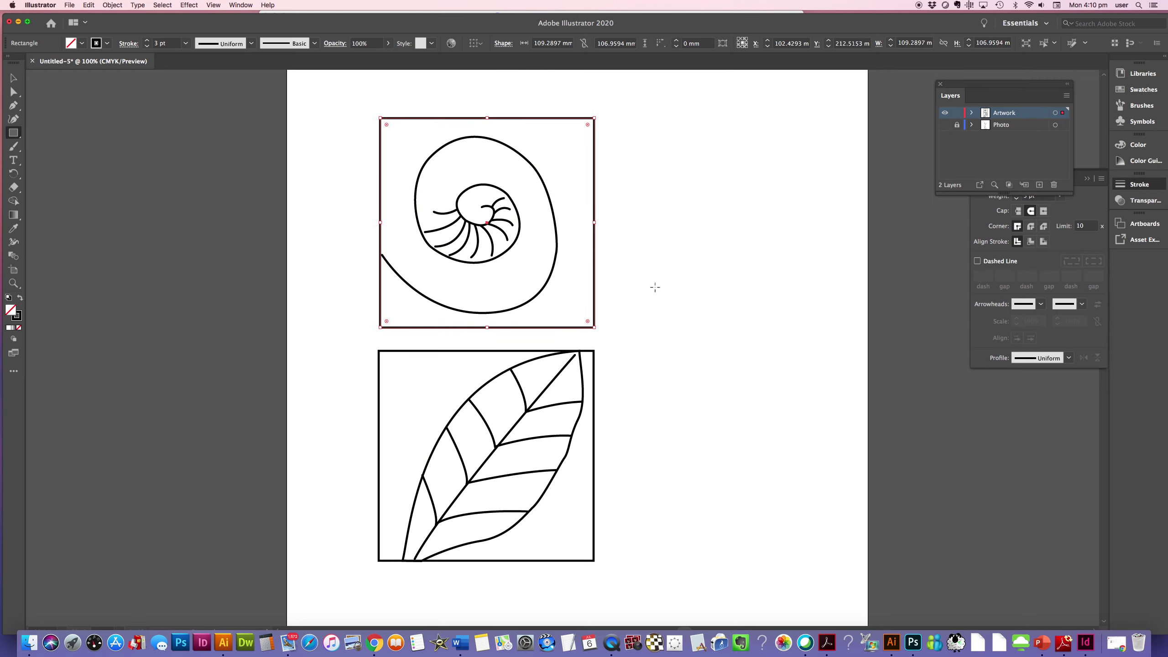
key("super+minus")
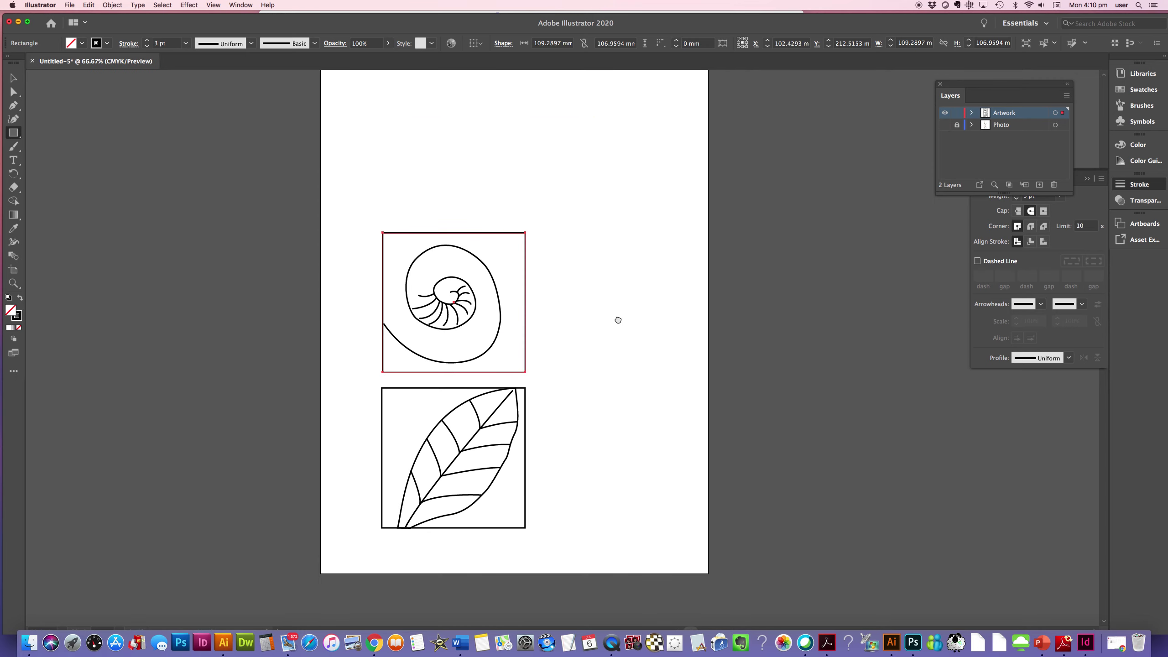
Draw a square frame over the top dotted panel, then hide the photo again and deselect
left_click(14, 78)
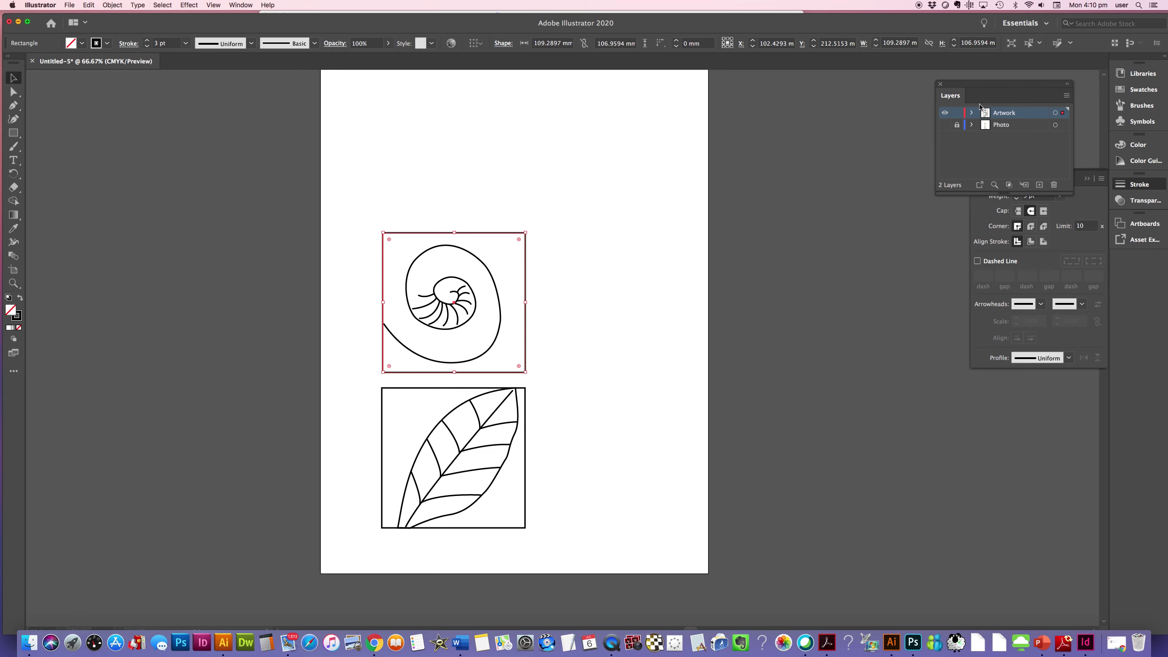
left_click(945, 125)
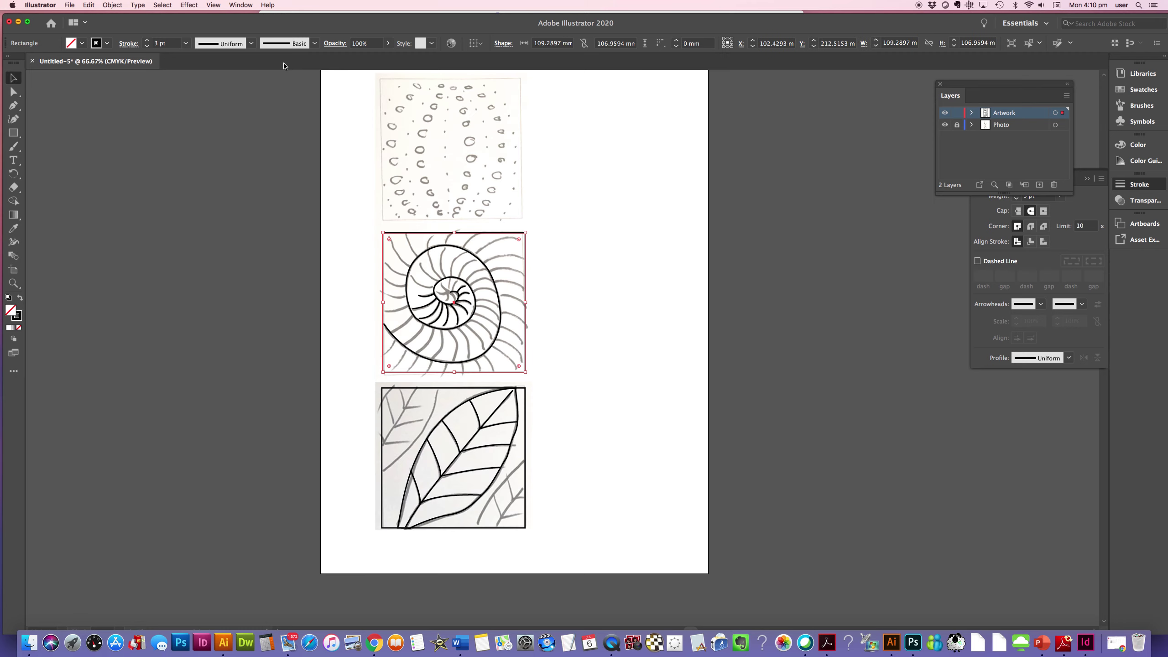
left_click(13, 132)
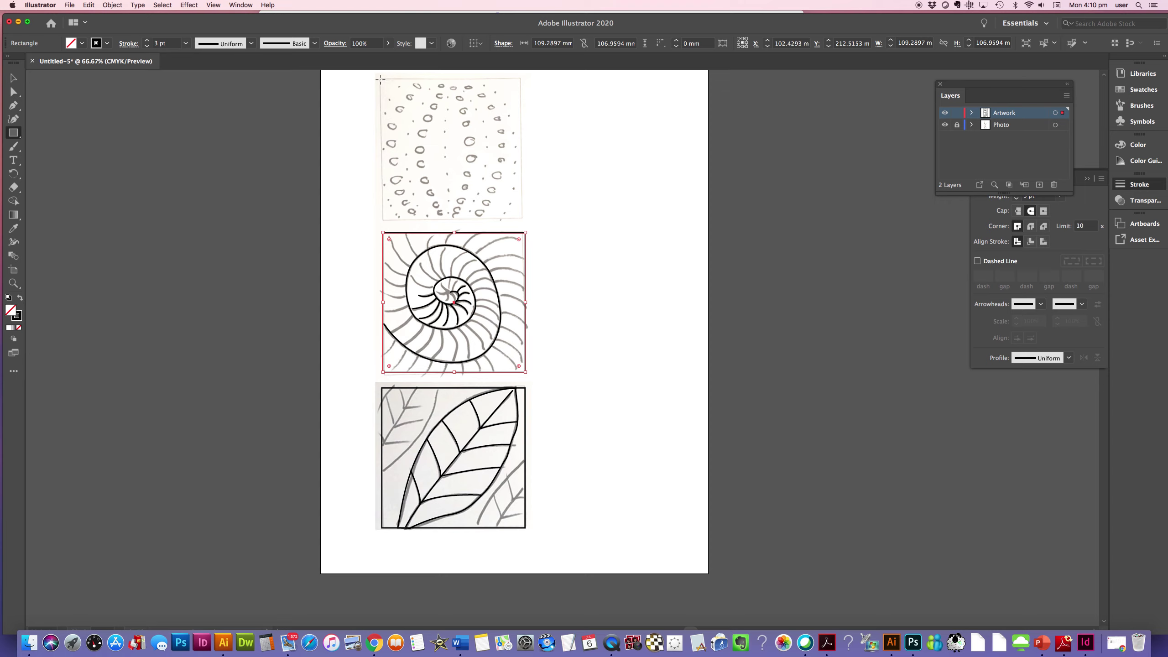
left_click_drag(381, 78, 522, 219)
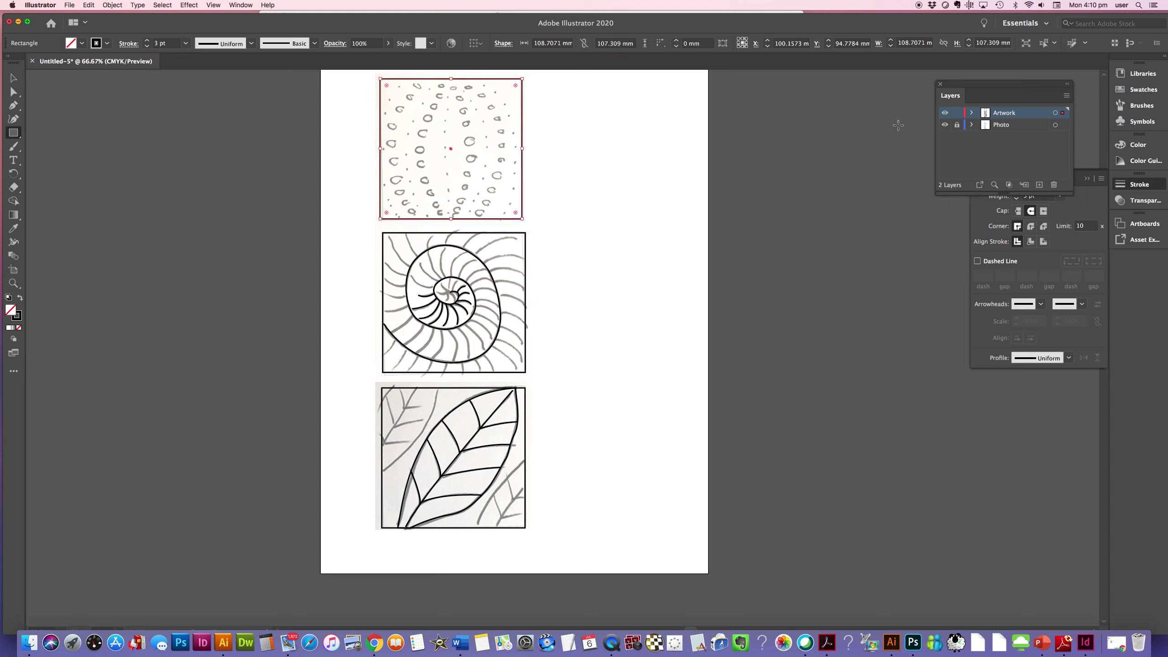
left_click(945, 125)
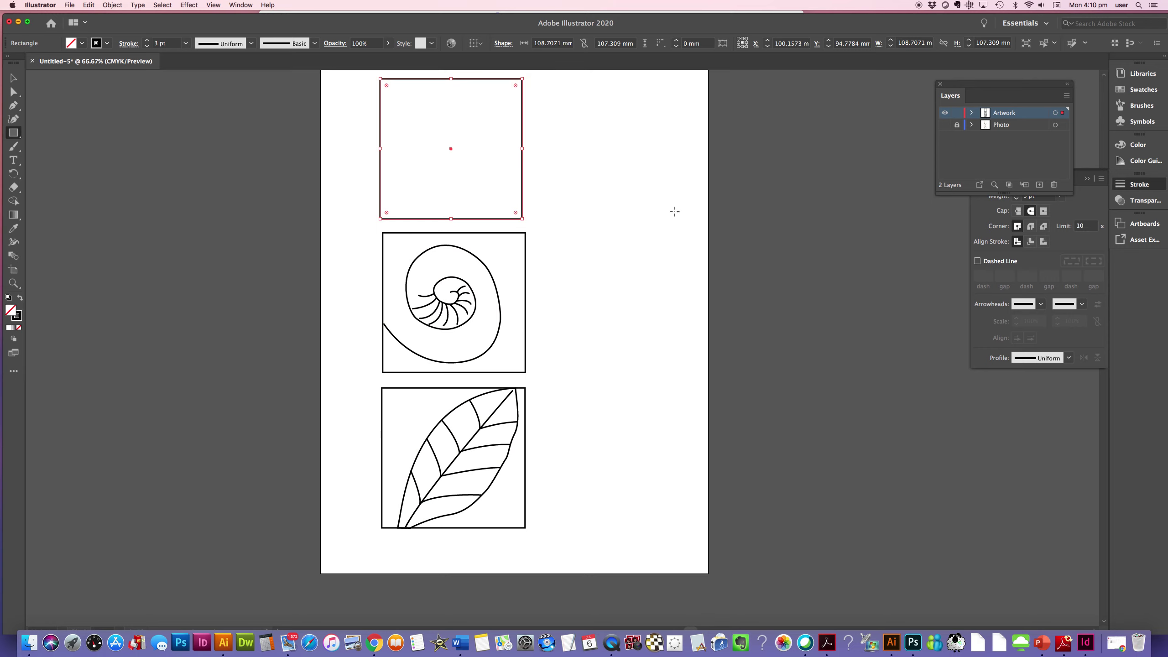
key("super+shift+a")
With the Type tool, drag out an area-type box right of the empty top rectangle
scroll(656, 239, "up", 2)
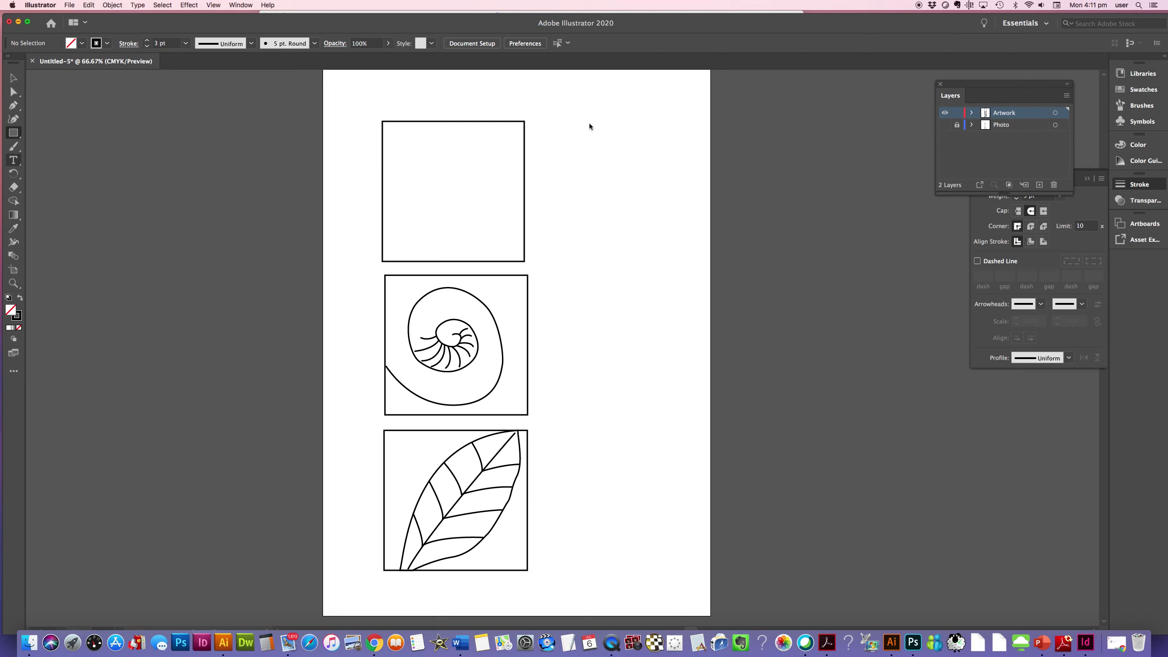
key("t")
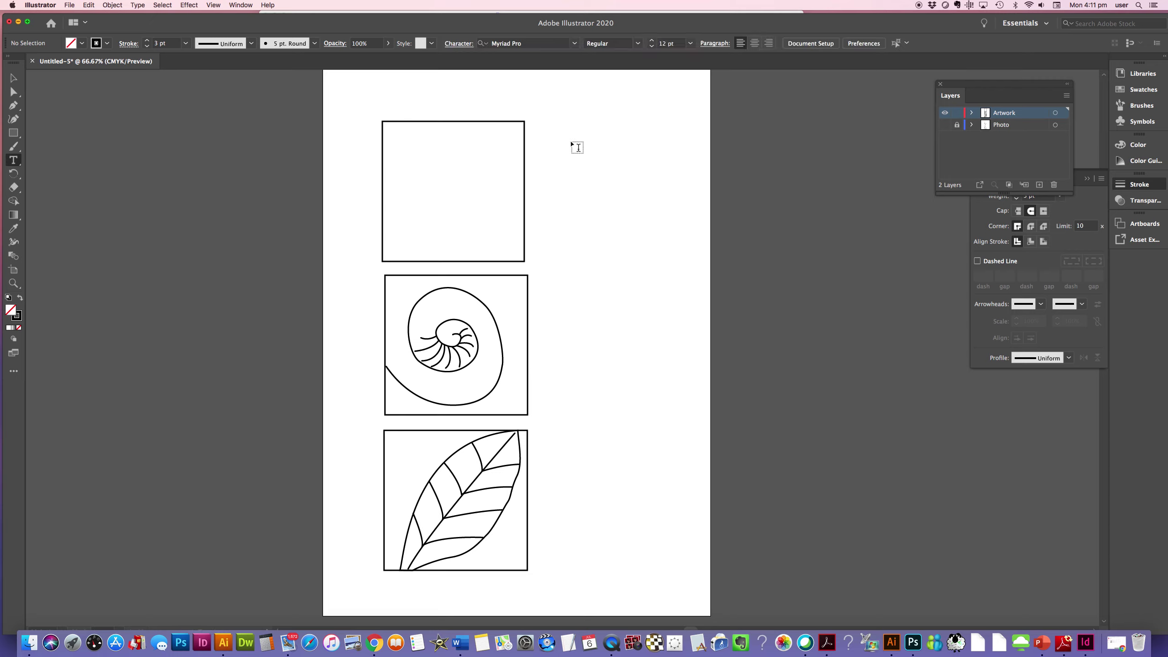
left_click_drag(573, 139, 665, 265)
Type the heading 'Feedback' and raise its font size to 18 pt
type("Feedback")
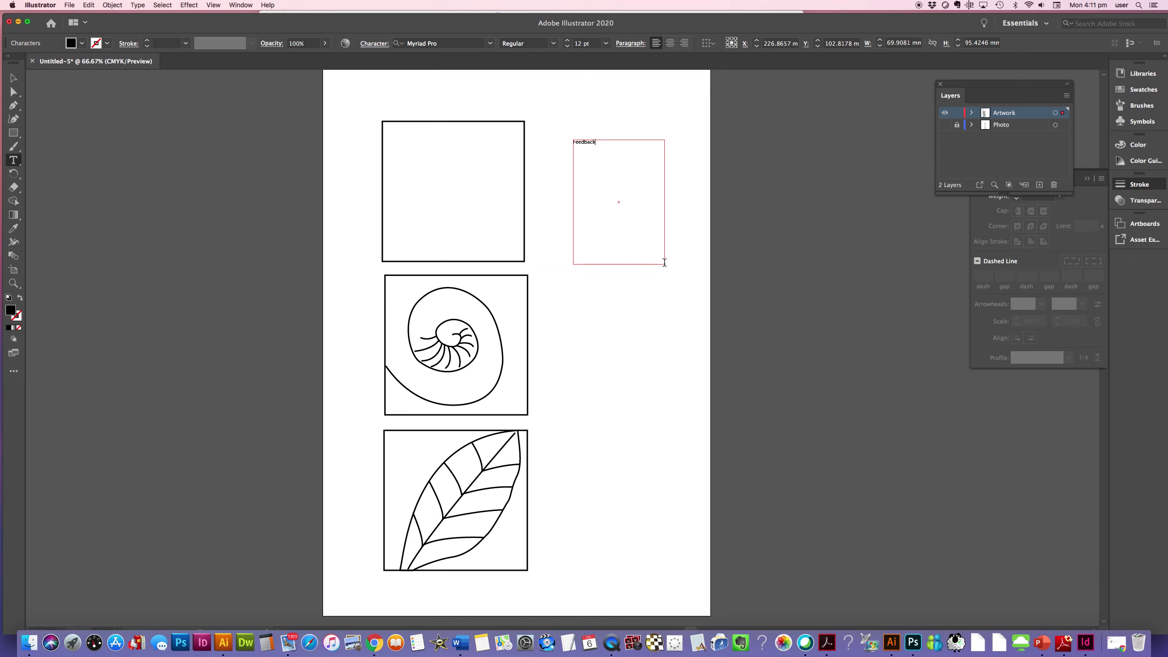
left_click_drag(601, 146, 568, 116)
left_click(569, 42)
left_click(569, 41)
left_click(568, 41)
left_click(569, 41)
left_click(569, 42)
left_click(569, 41)
Add 'good use of line tool work' after the heading, fix typos, and drag a text box beside the spiral
left_click(609, 144)
type("good use of")
type(" ine")
key("BackSpace")
type("ne tool work")
left_click(615, 153)
type("l")
left_click_drag(574, 281, 668, 413)
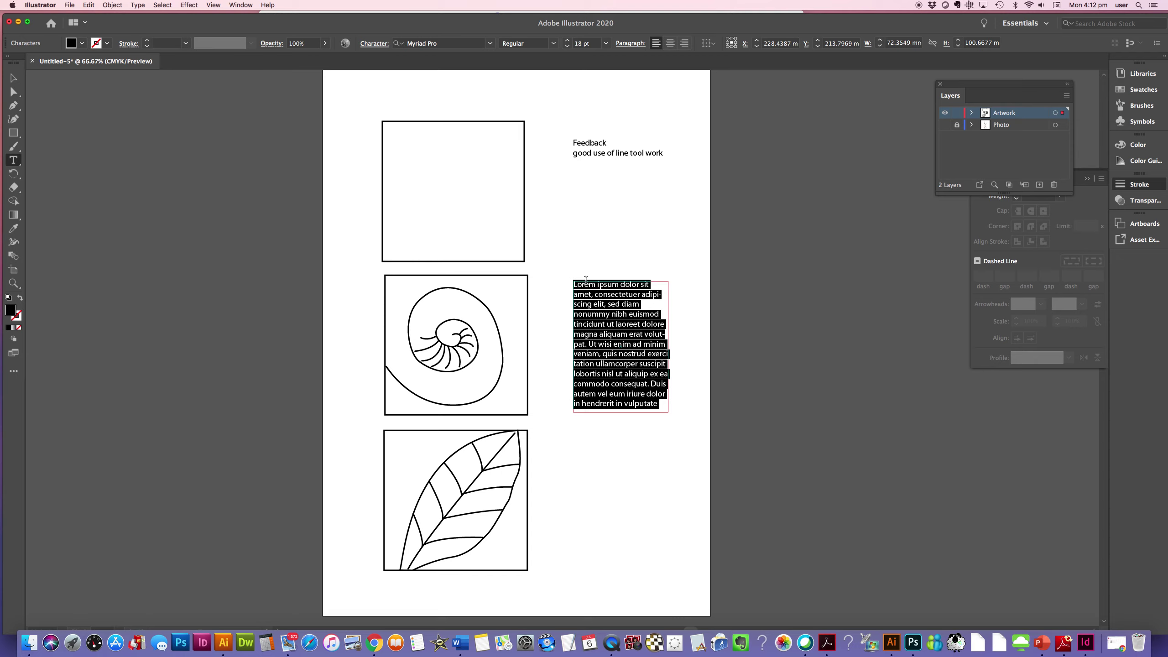
Type the heading 'Reflection', correcting a mistyped letter
type("Refe")
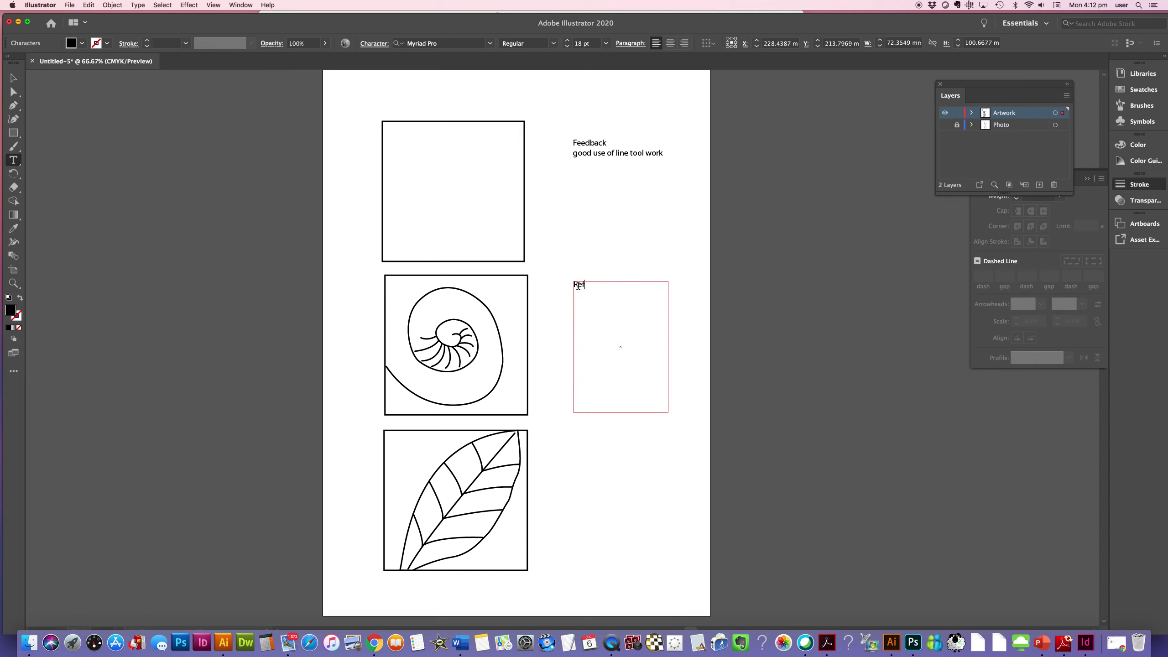
key("BackSpace")
type("l")
type("ection")
Write 'I learnt a lot about changing direction of the lines', fixing typos and breaking before 'changing'
type("bout")
left_click(579, 305)
type("e")
left_click(606, 305)
key("BackSpace")
left_click(644, 304)
type("changing direction of the")
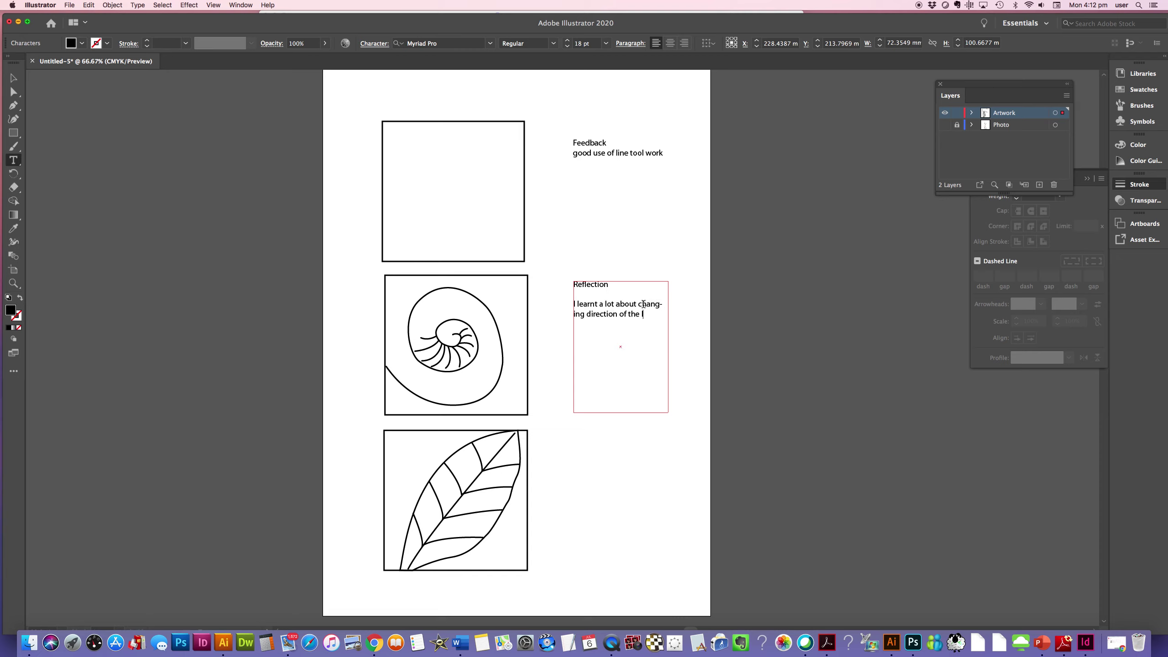
type(" lines")
left_click(638, 304)
key("Return")
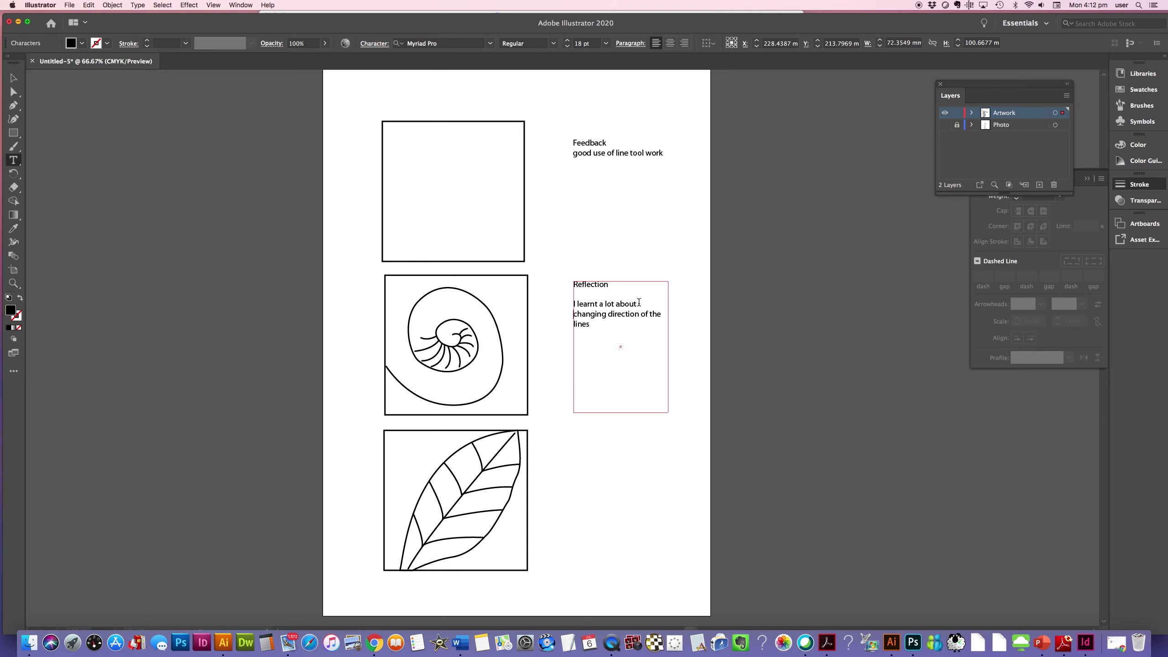